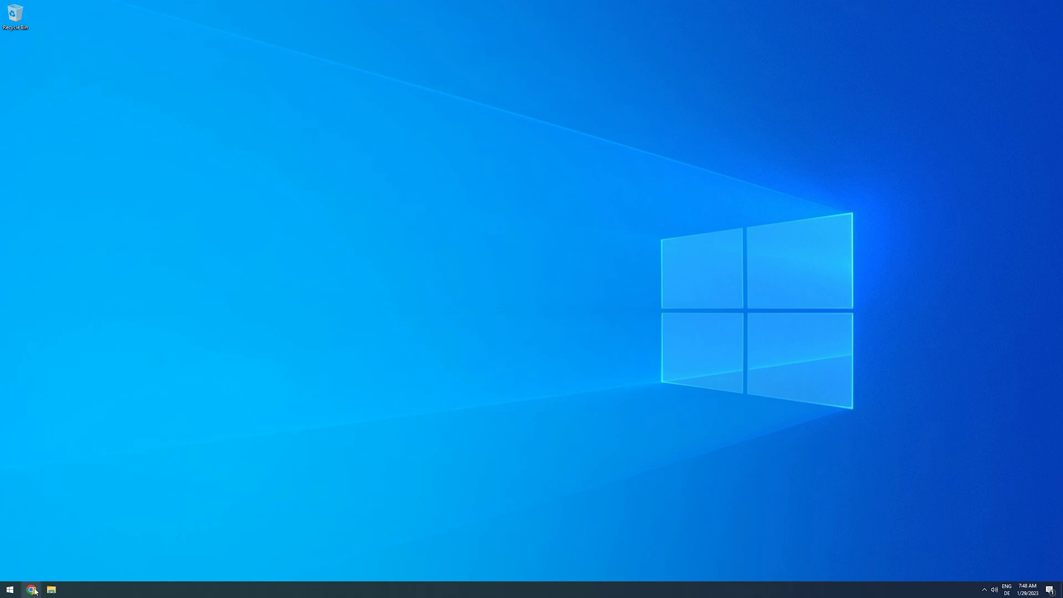
click(31, 589)
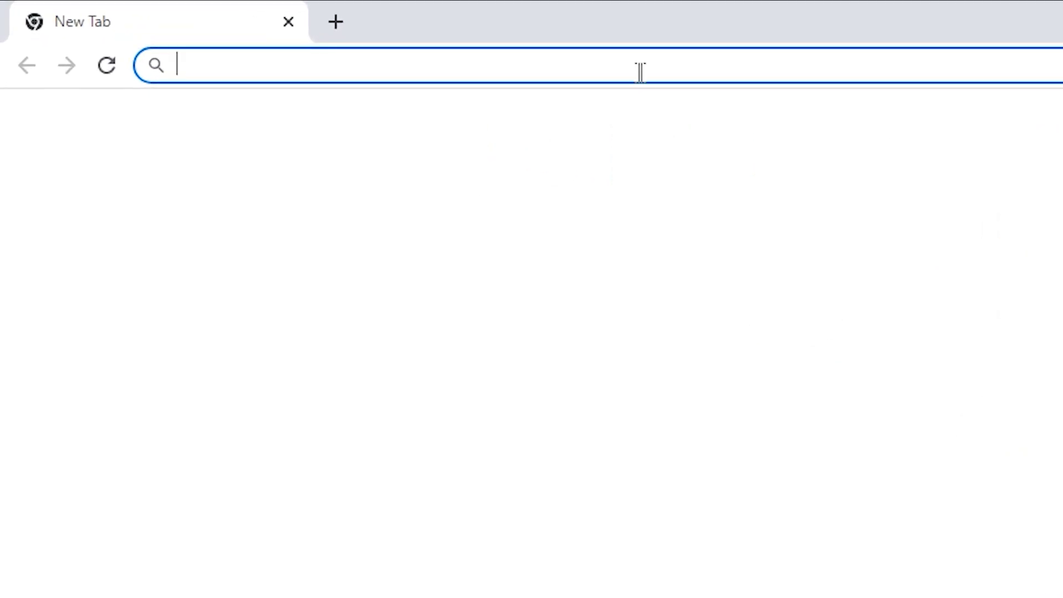
text(www)
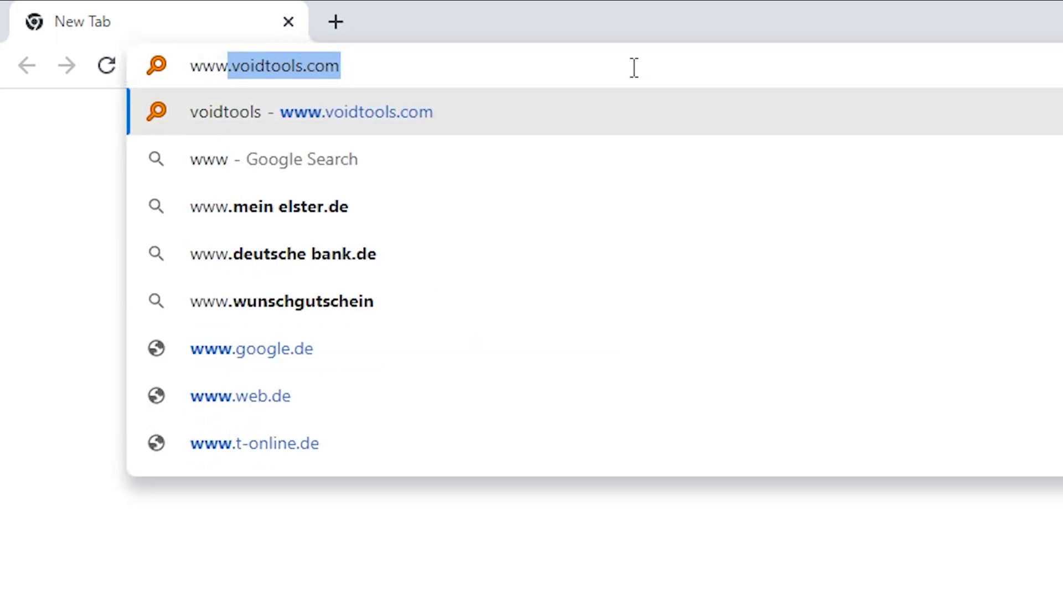
text(.voidtools.com)
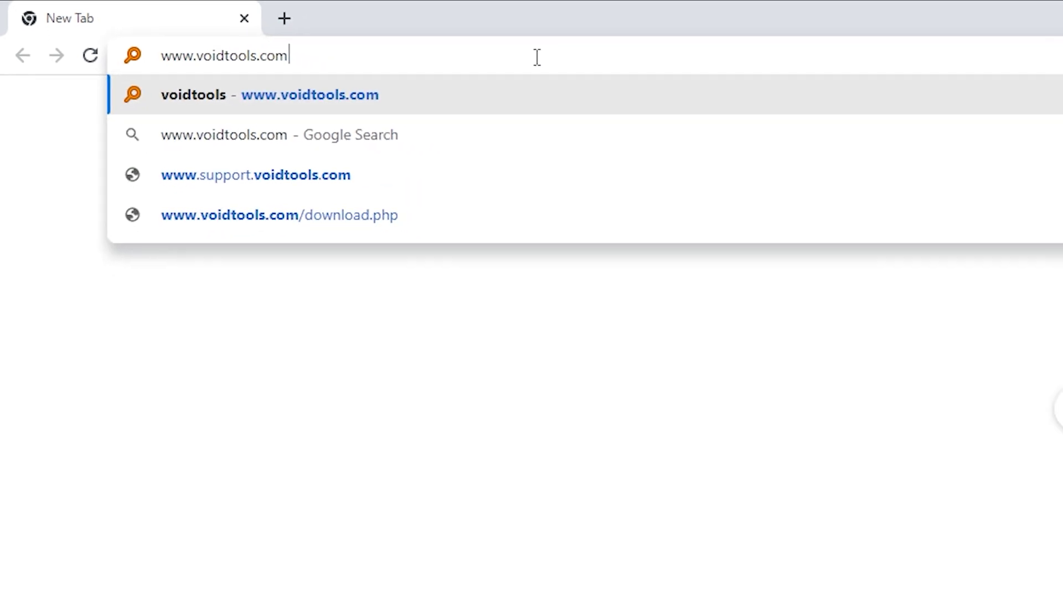
key(Return)
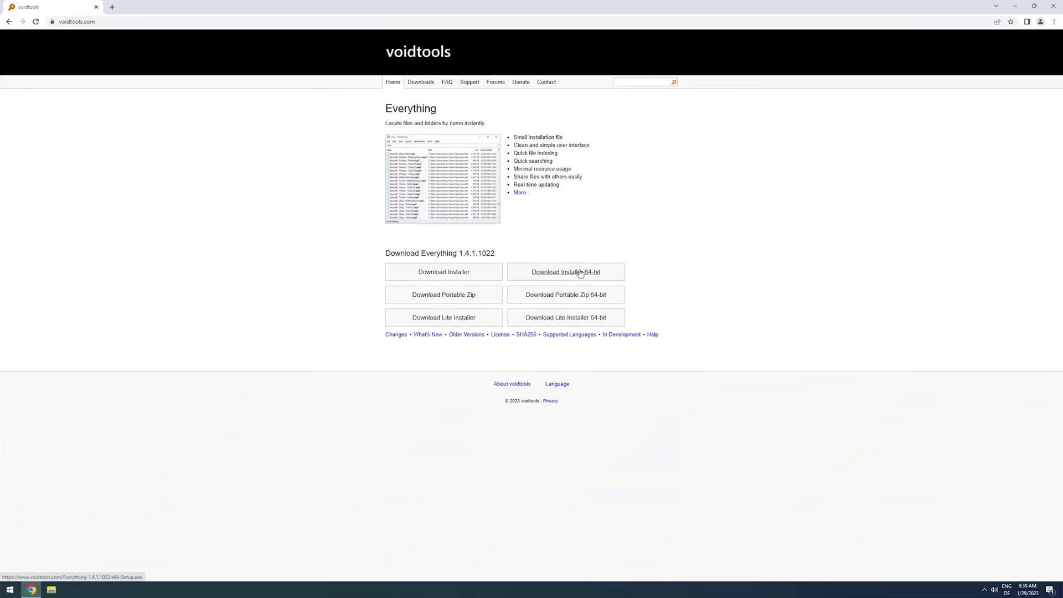
Download the 64-bit Everything installer, launch it in English (US) and accept the license agreement
click(578, 273)
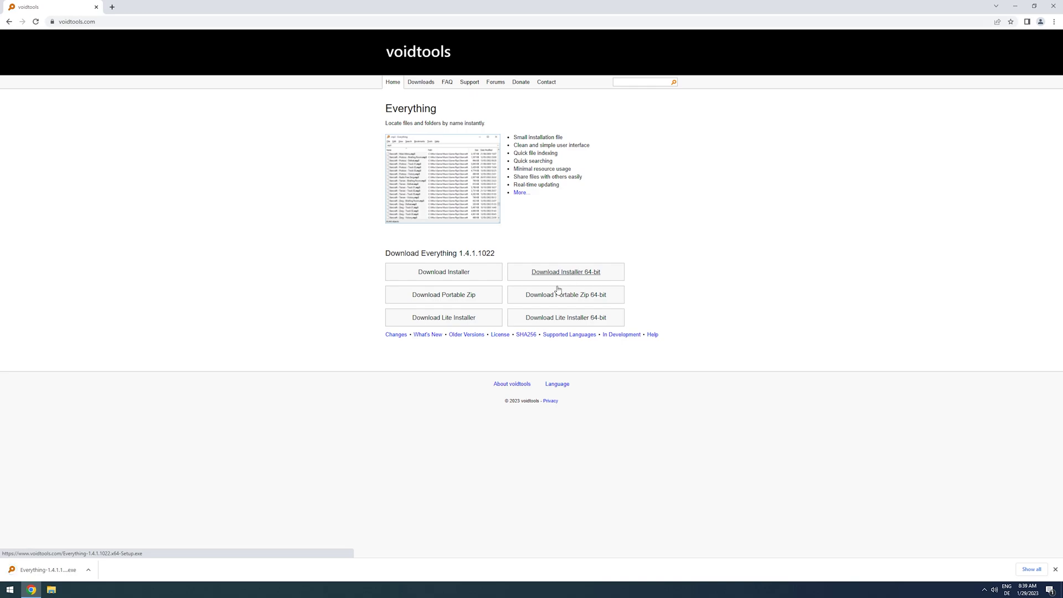
click(43, 570)
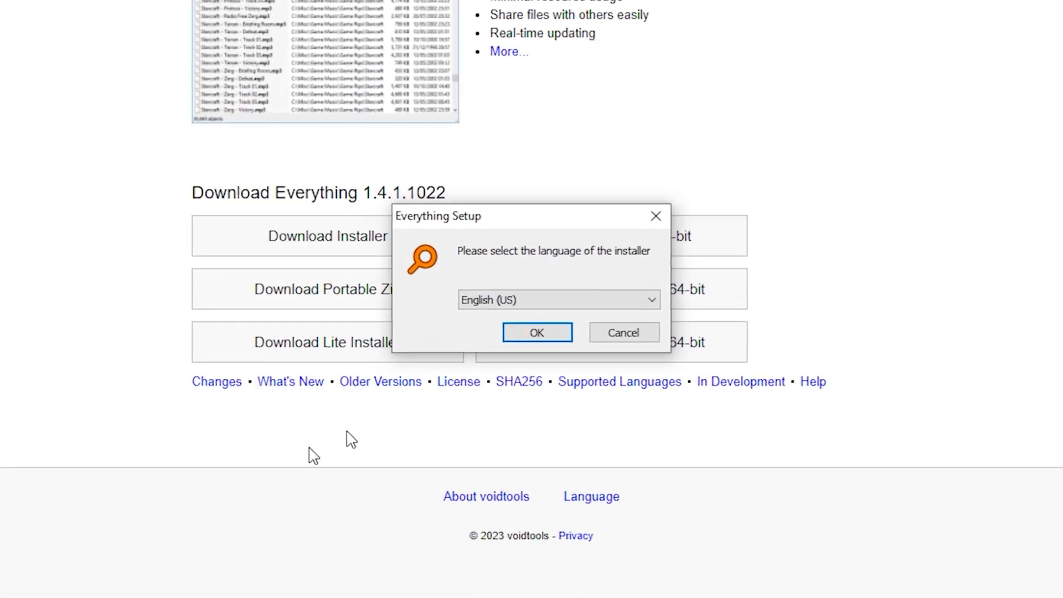
click(556, 334)
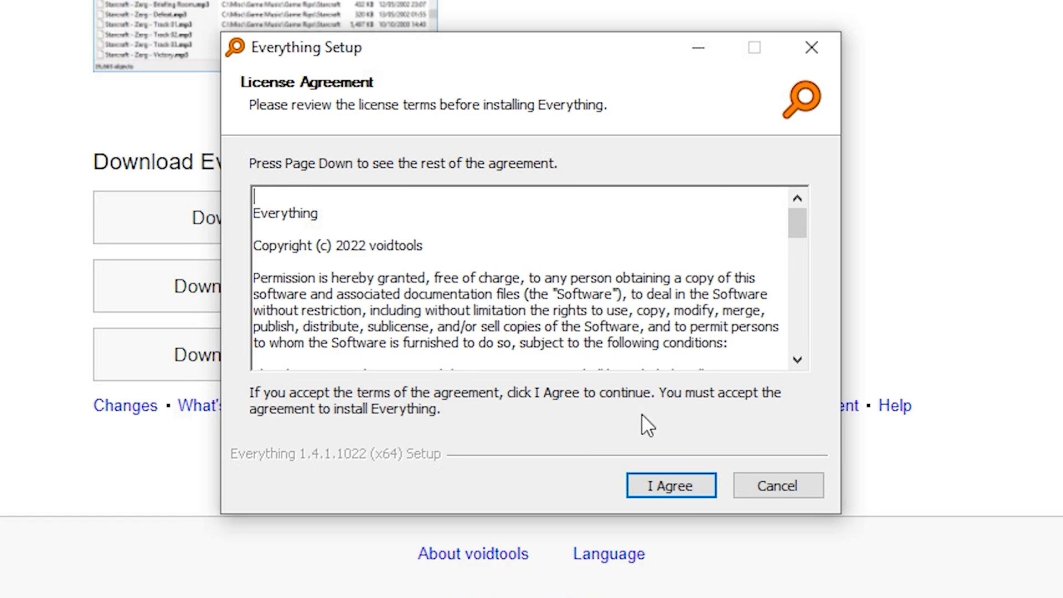
click(676, 487)
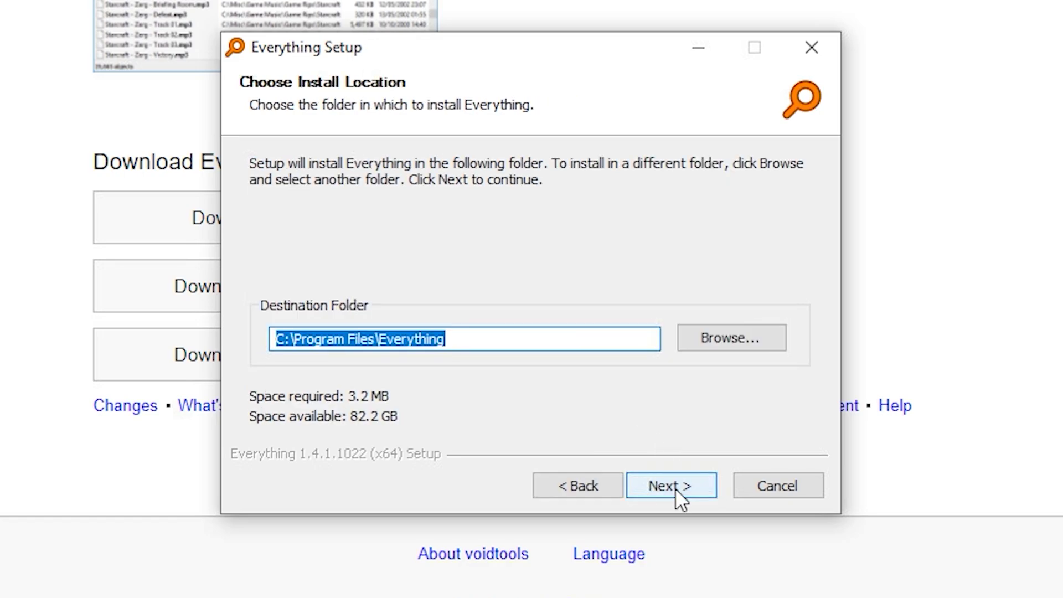
Accept C:\Program Files\Everything, %APPDATA%\Everything and the Everything service as install settings, and enable folder context menus
click(675, 488)
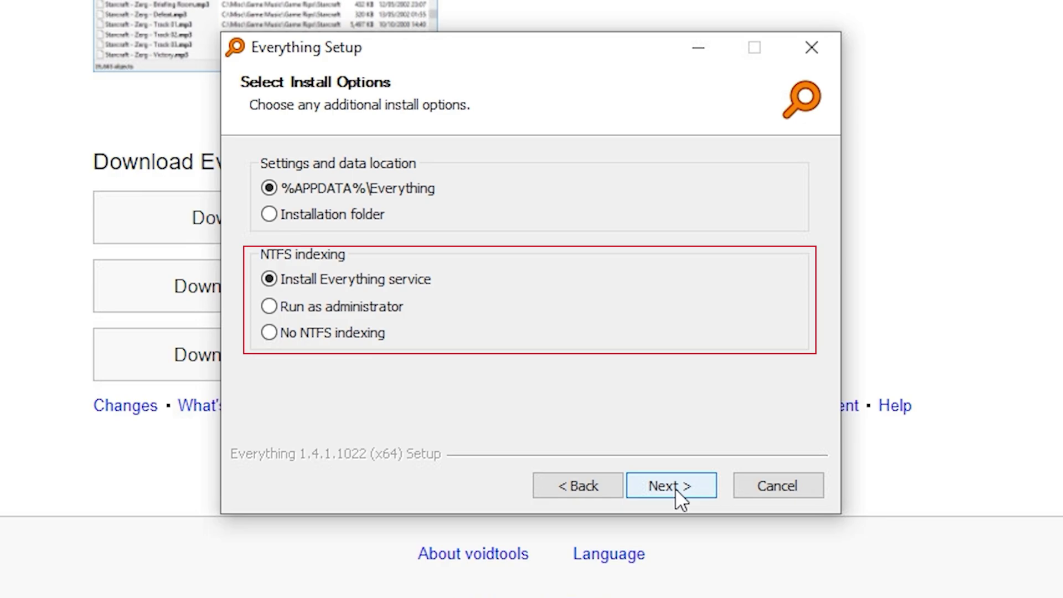
click(672, 486)
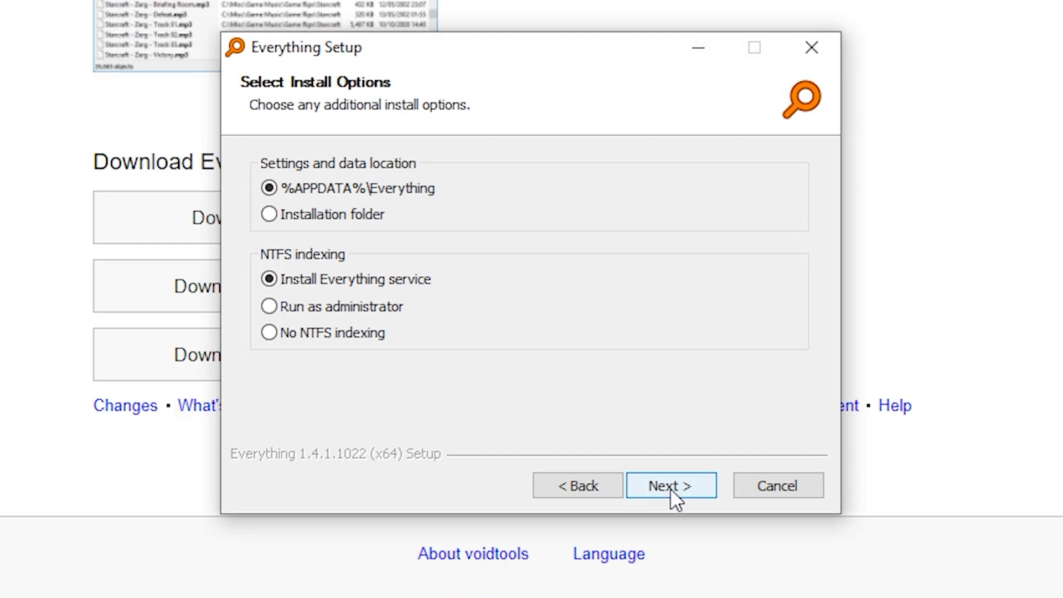
click(670, 488)
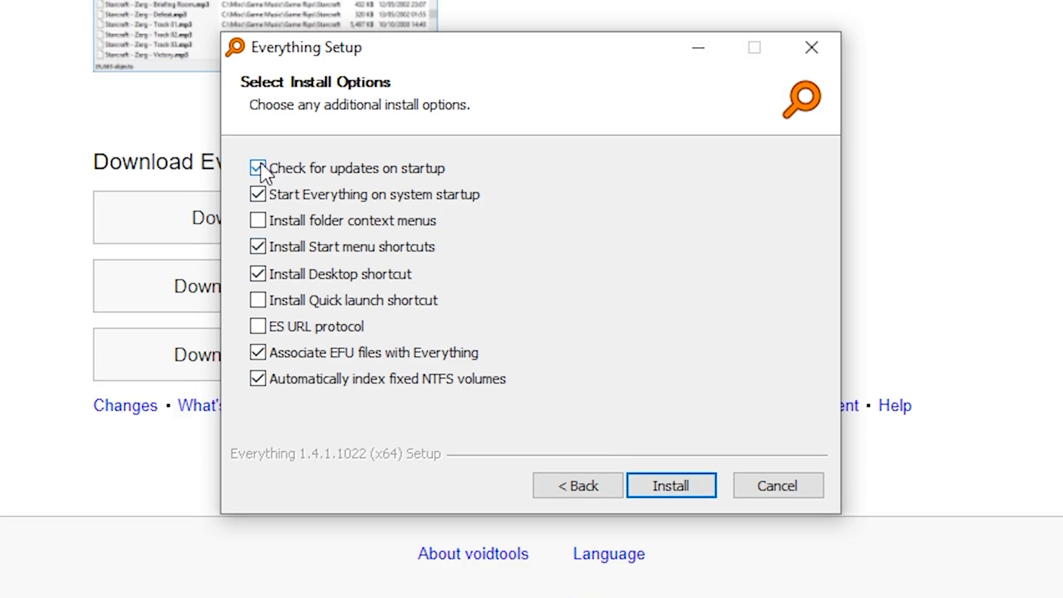
click(265, 222)
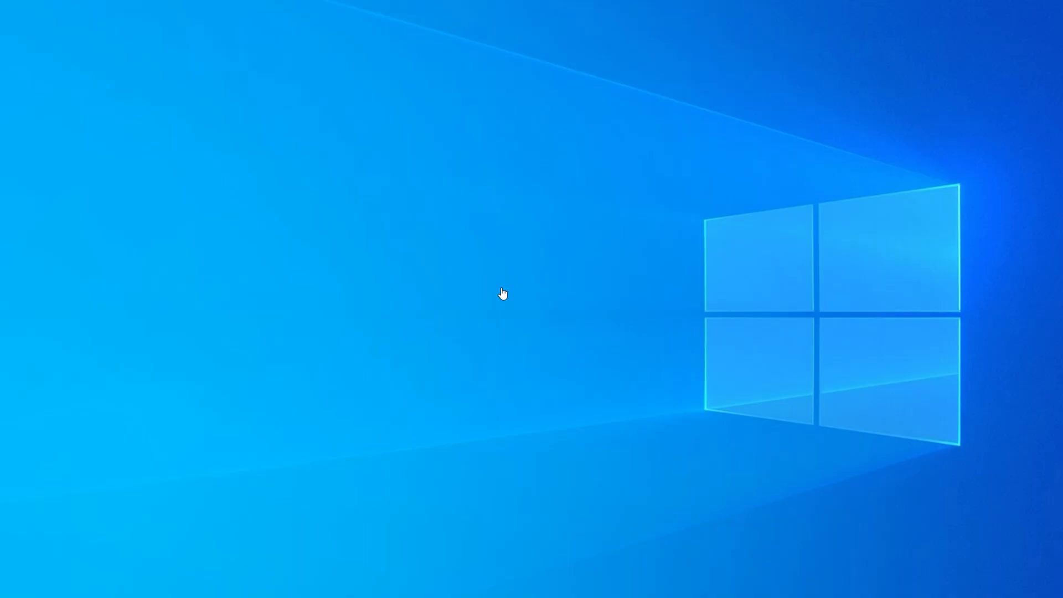
Create a desktop shortcut to es:Universe named "Example Search" and open it to run that search
right_click(501, 288)
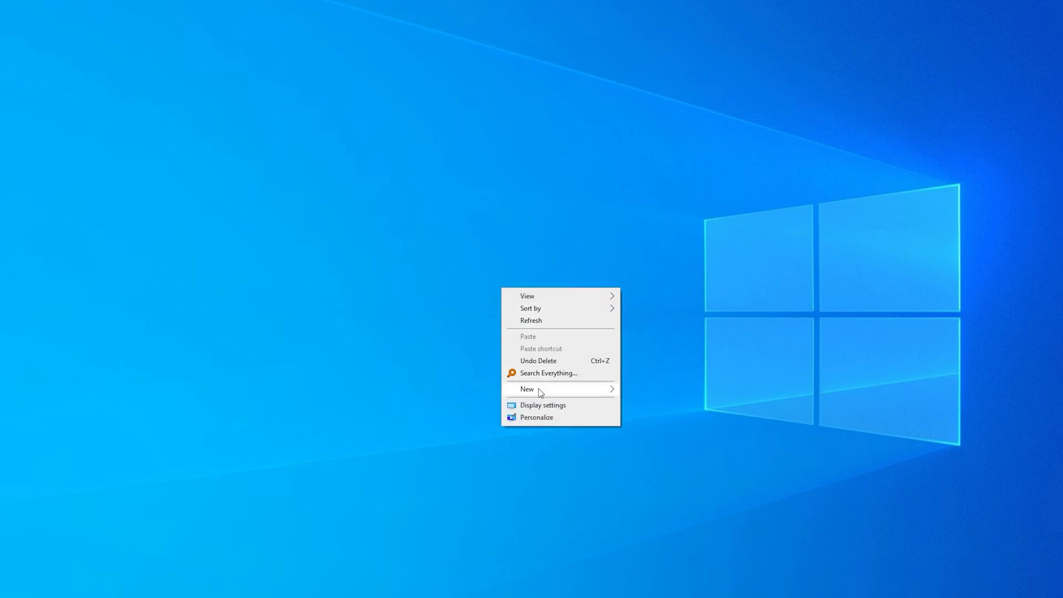
mouse_move(543, 389)
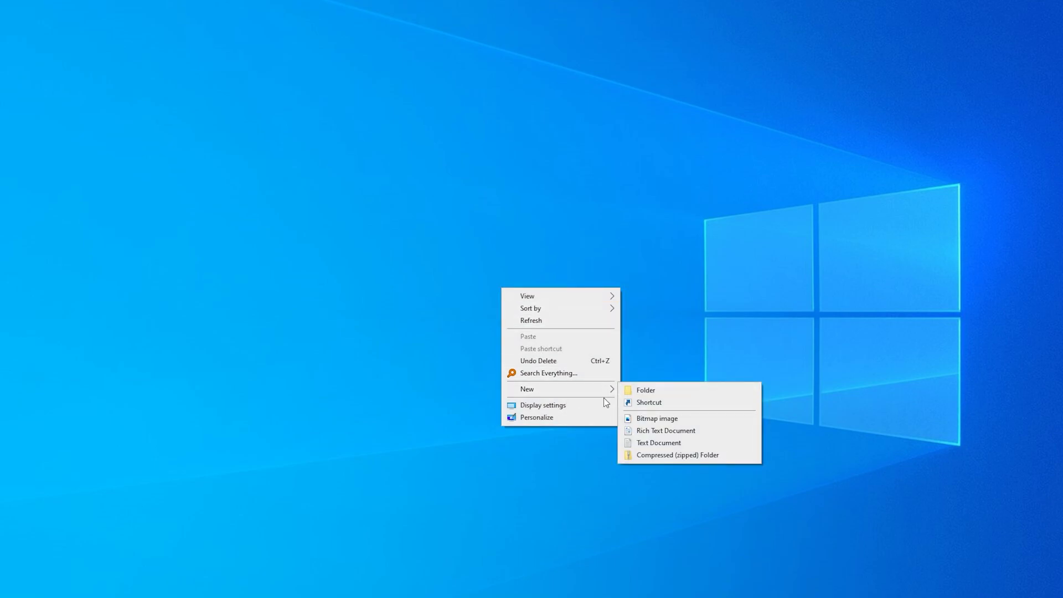
click(648, 403)
text(es:Universe)
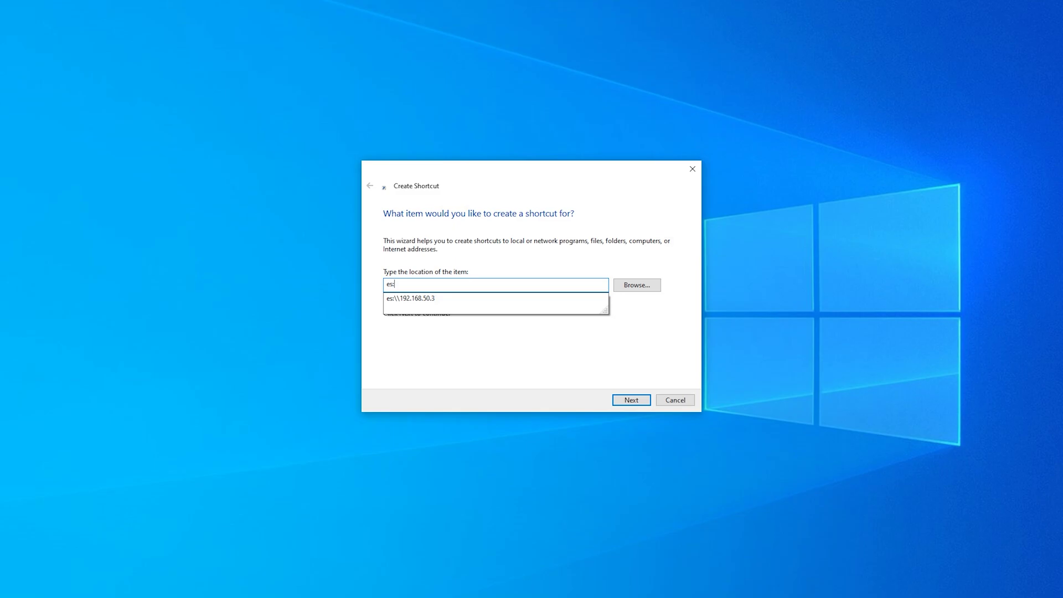
click(624, 401)
text(Example Searc)
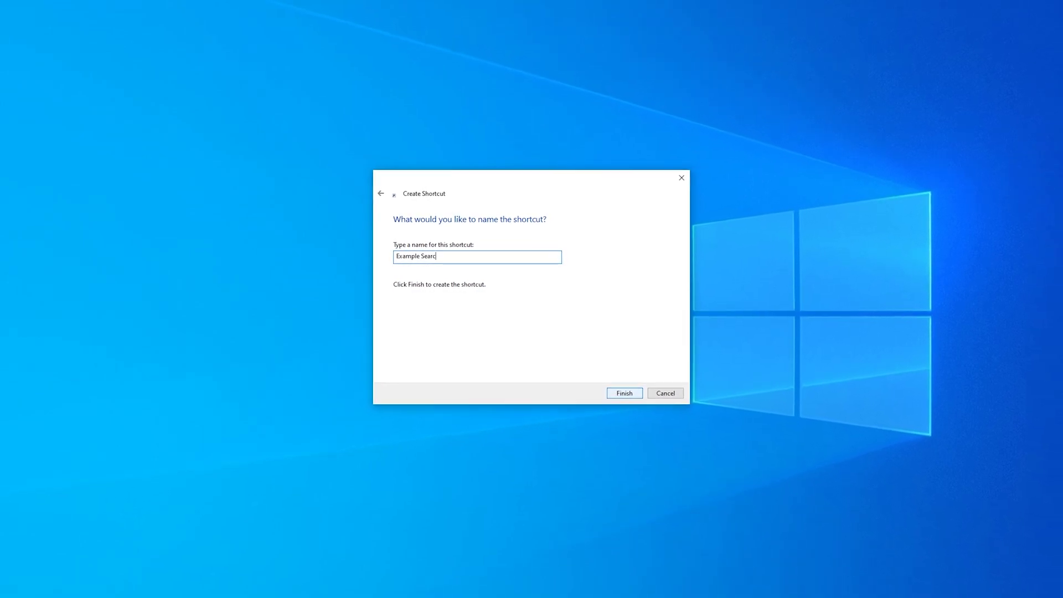
text(h)
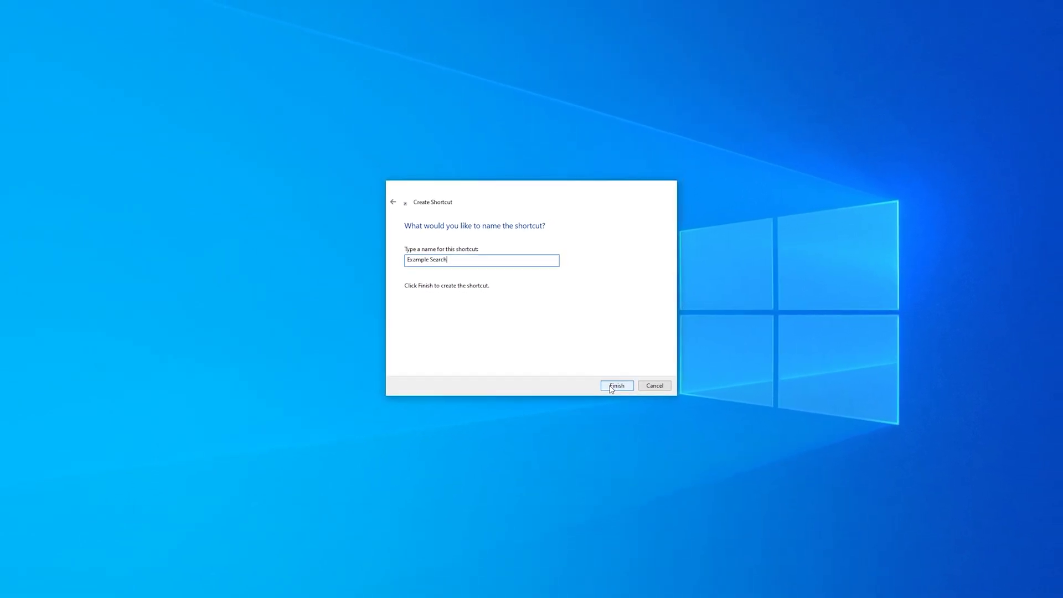
click(625, 393)
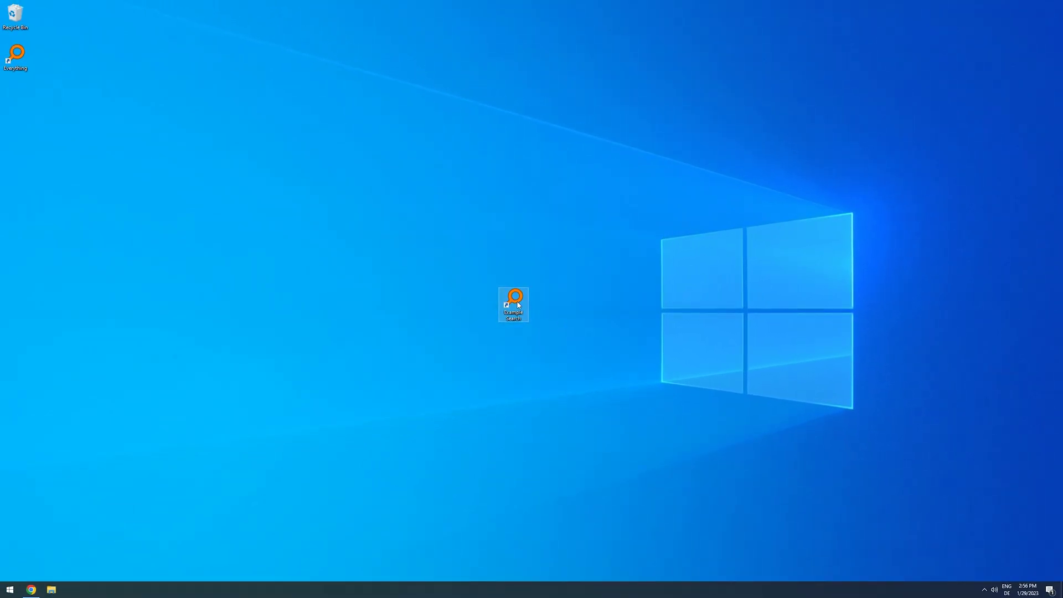
double_click(514, 302)
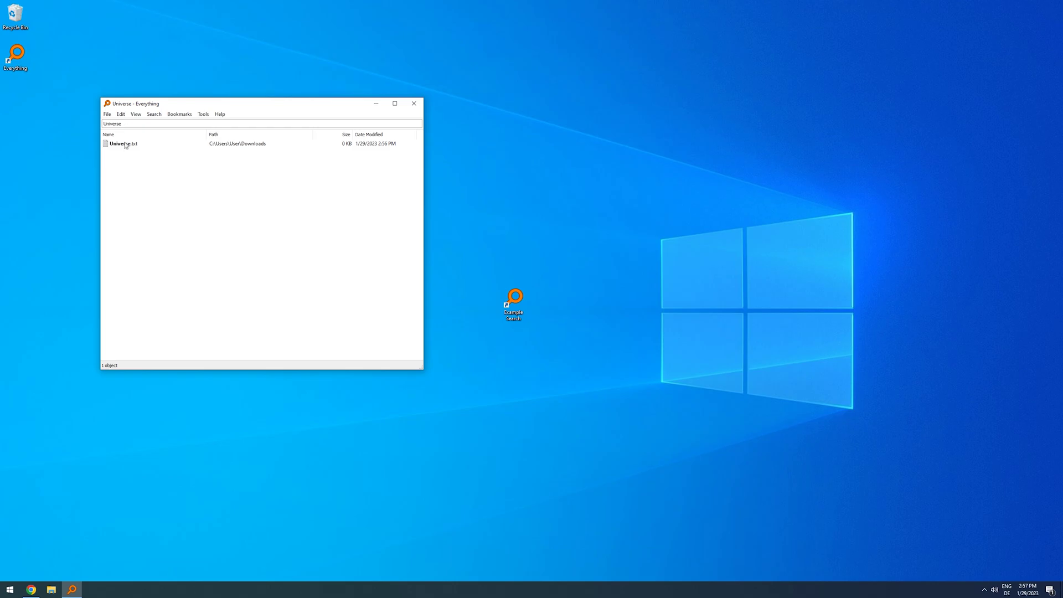
click(58, 222)
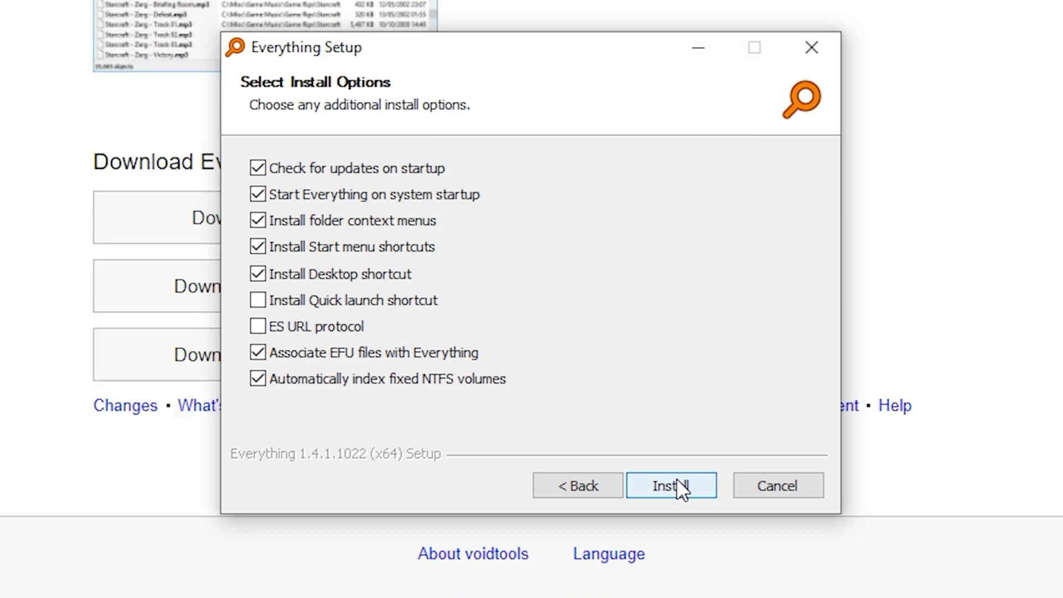
Install Everything, allow it to make changes to the device, and finish setup with Run Everything enabled
click(677, 480)
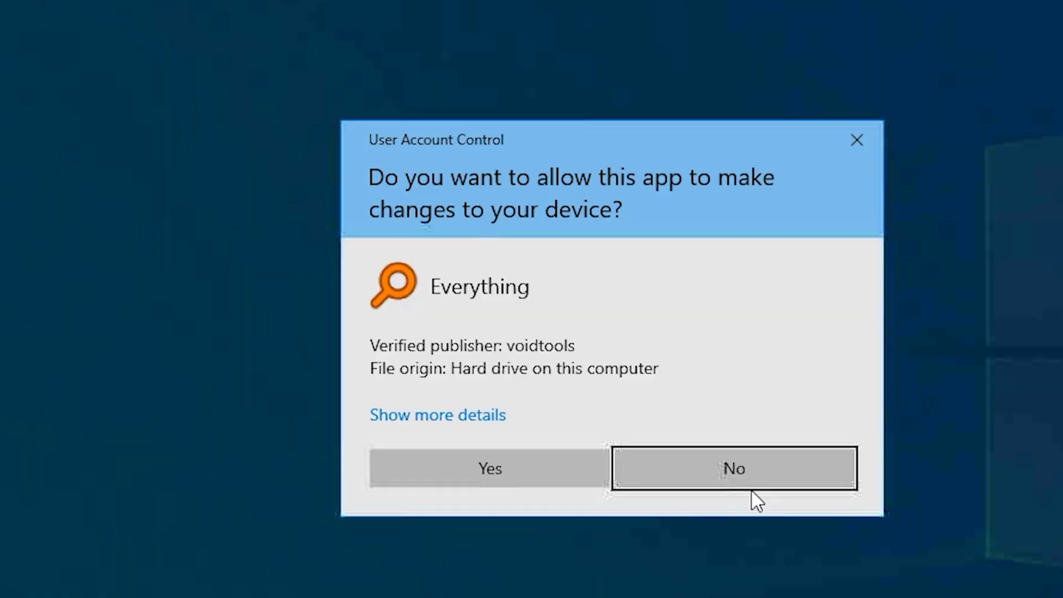
click(474, 470)
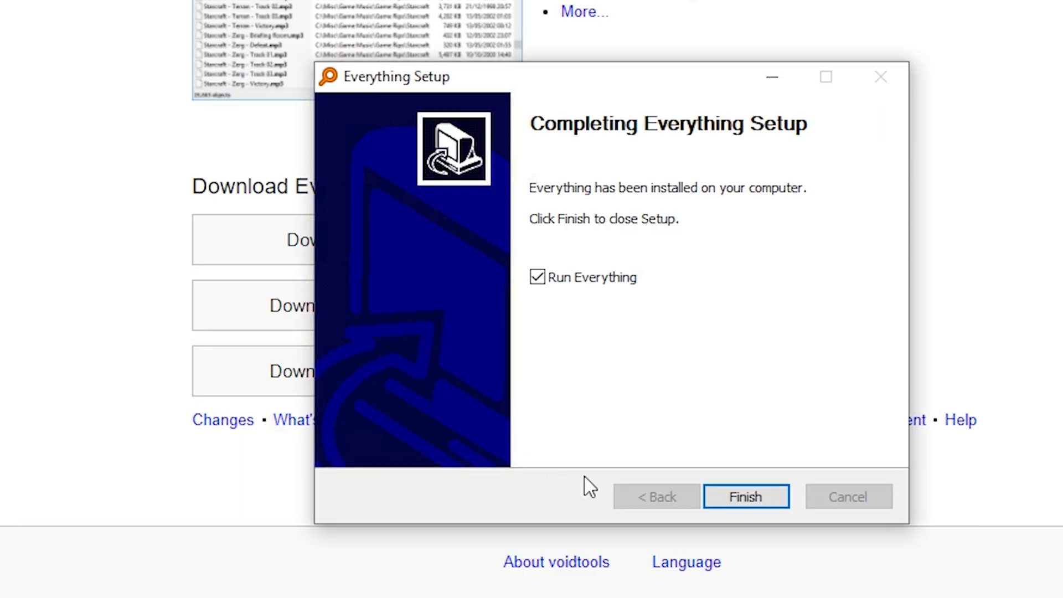
click(721, 495)
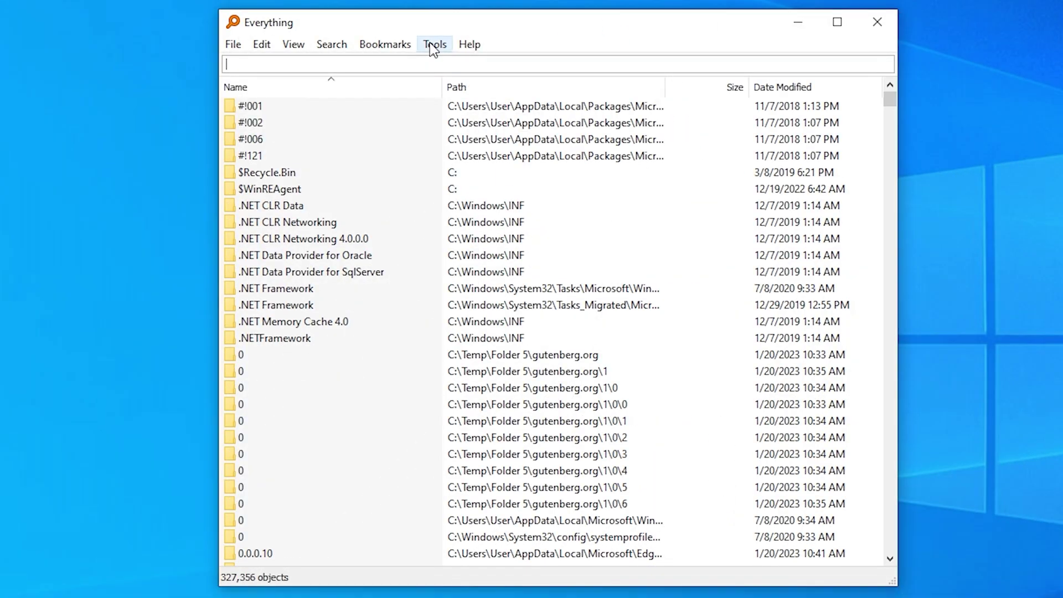
Open the Everything options and show the UI settings
click(434, 45)
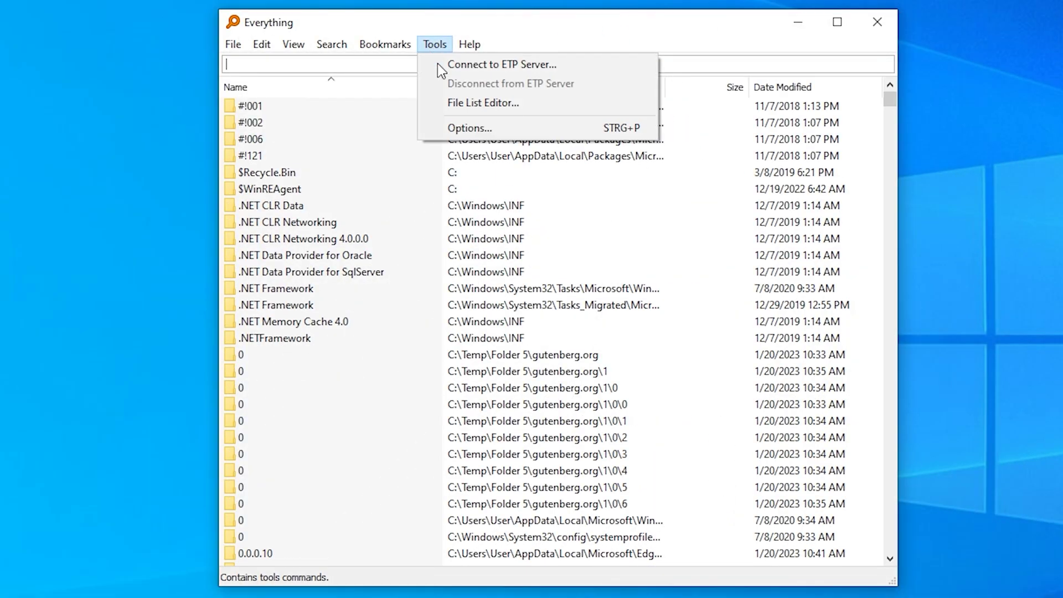
click(452, 125)
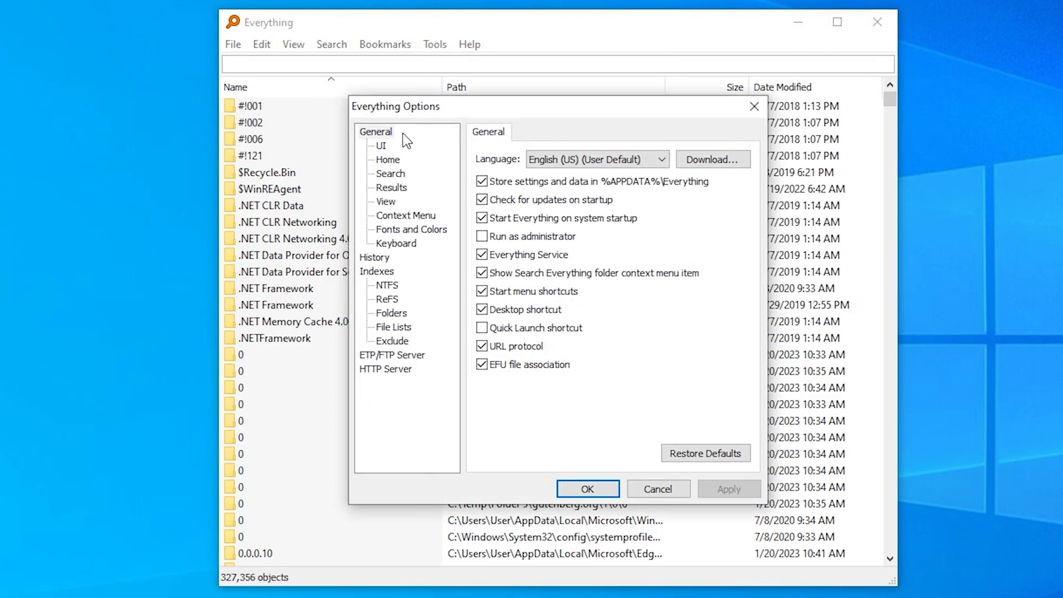
click(360, 132)
click(380, 146)
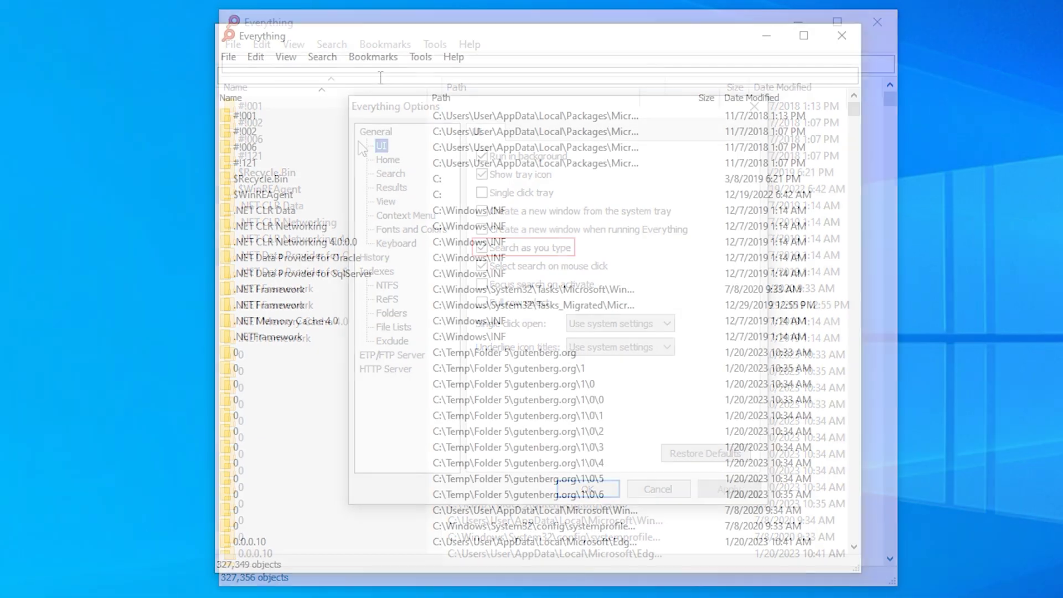
Search the file index for "Universal", and replace the search term with "Universe"
text(Uni)
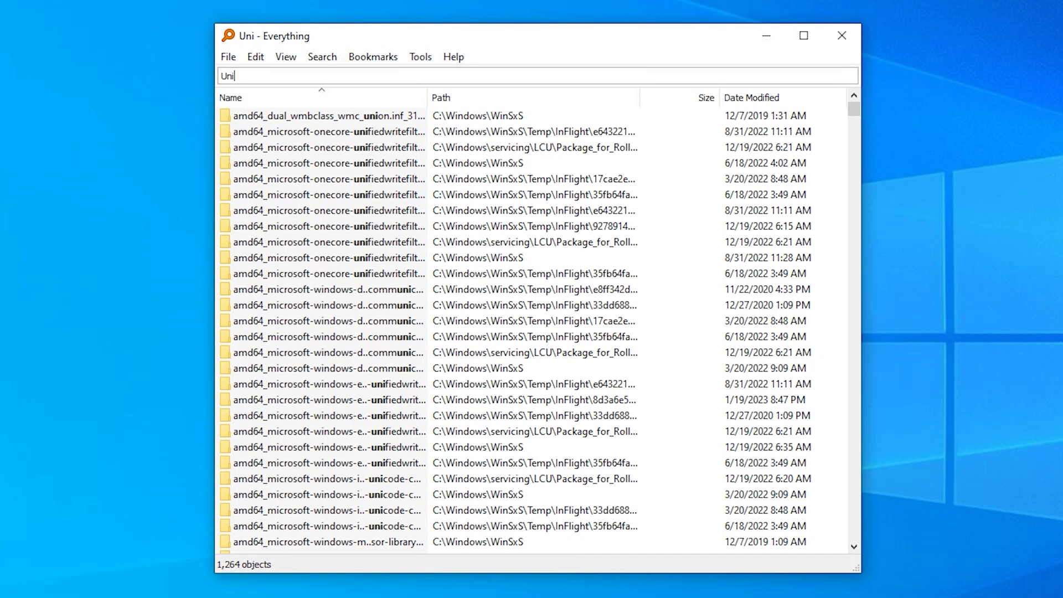
text(versal)
key(BackSpace)
key(BackSpace)
key(BackSpace)
key(BackSpace)
key(BackSpace)
key(BackSpace)
key(BackSpace)
key(BackSpace)
key(BackSpace)
text(Universe)
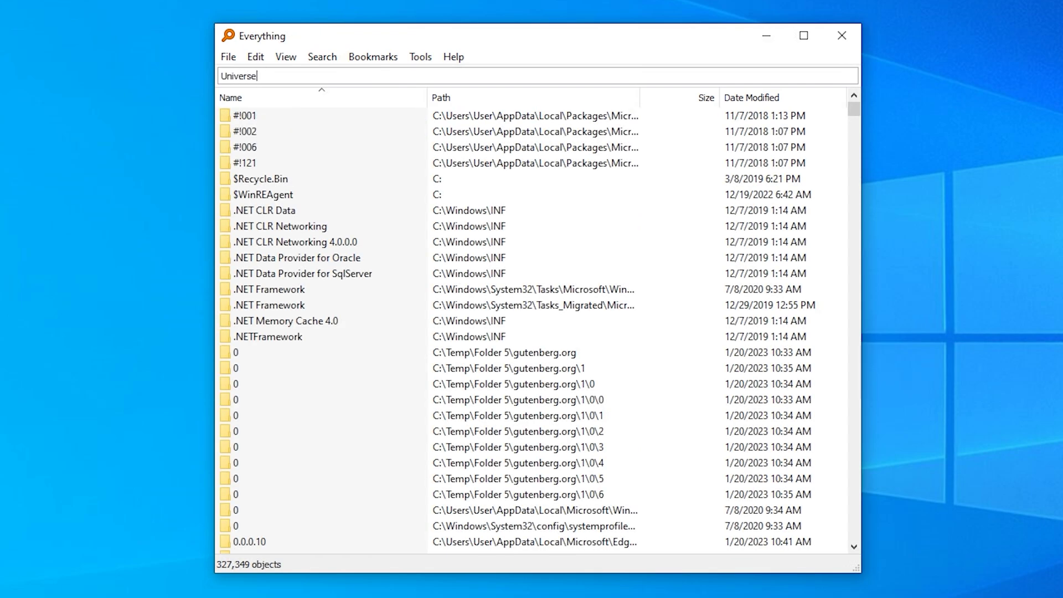
key(Down)
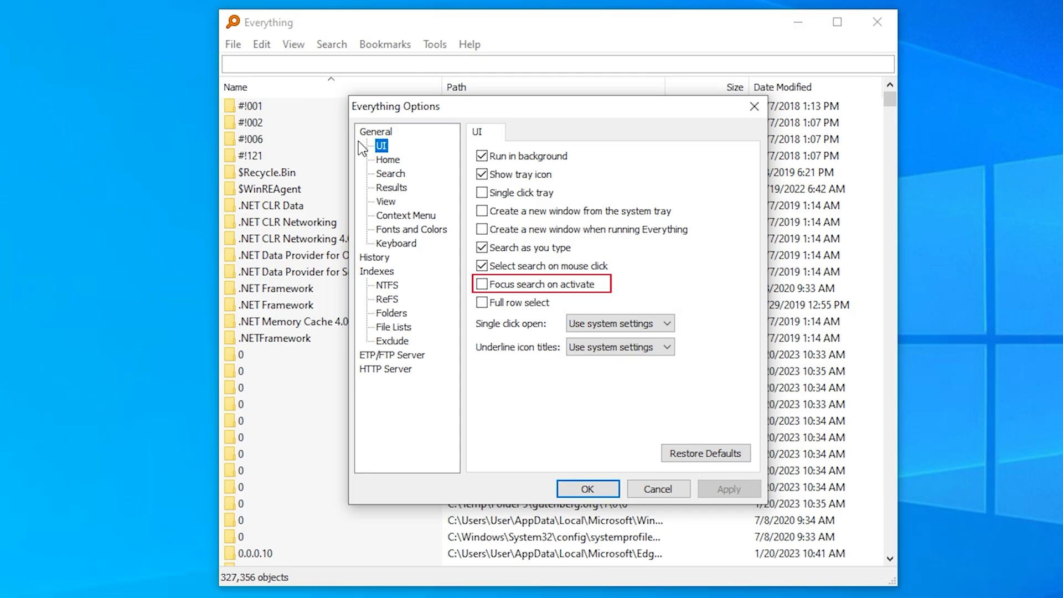
Enable "Focus search on activate" in the UI settings and apply the change
click(482, 285)
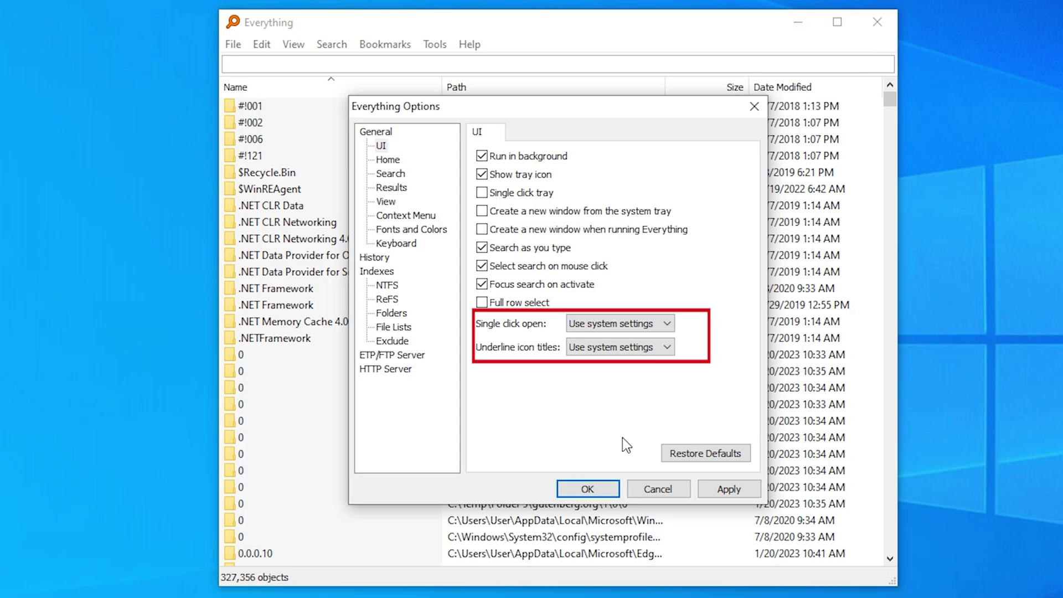
click(730, 493)
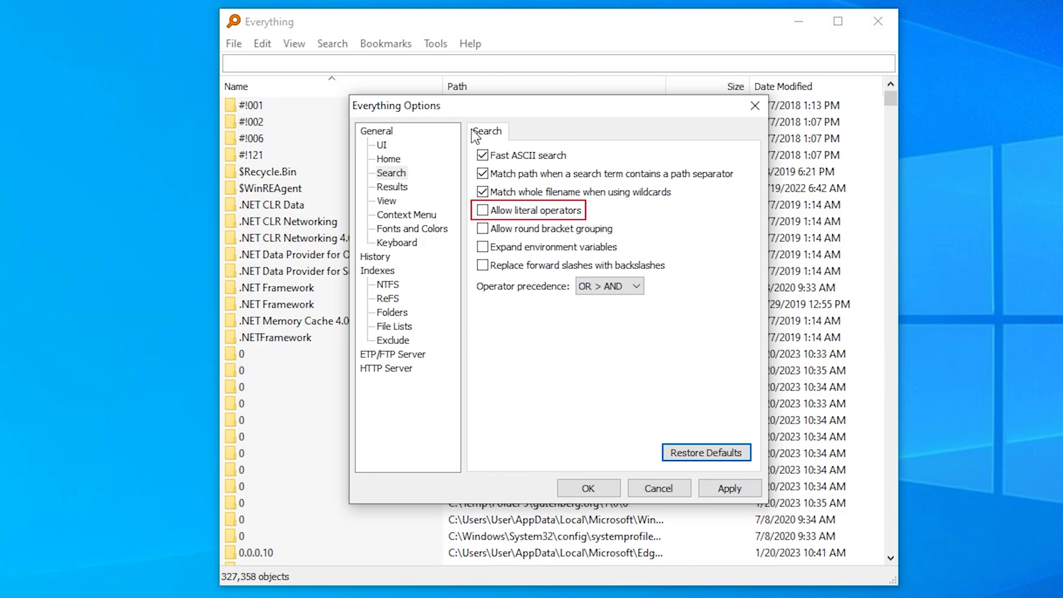
Enable literal operators, round bracket grouping and expansion of environment variables in the Search settings
click(483, 211)
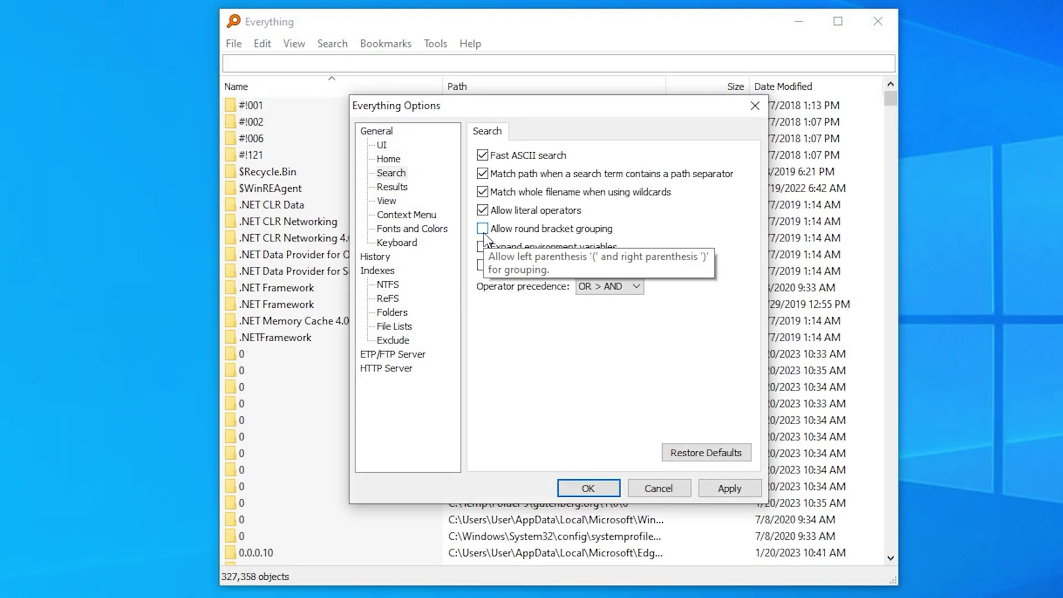
click(483, 228)
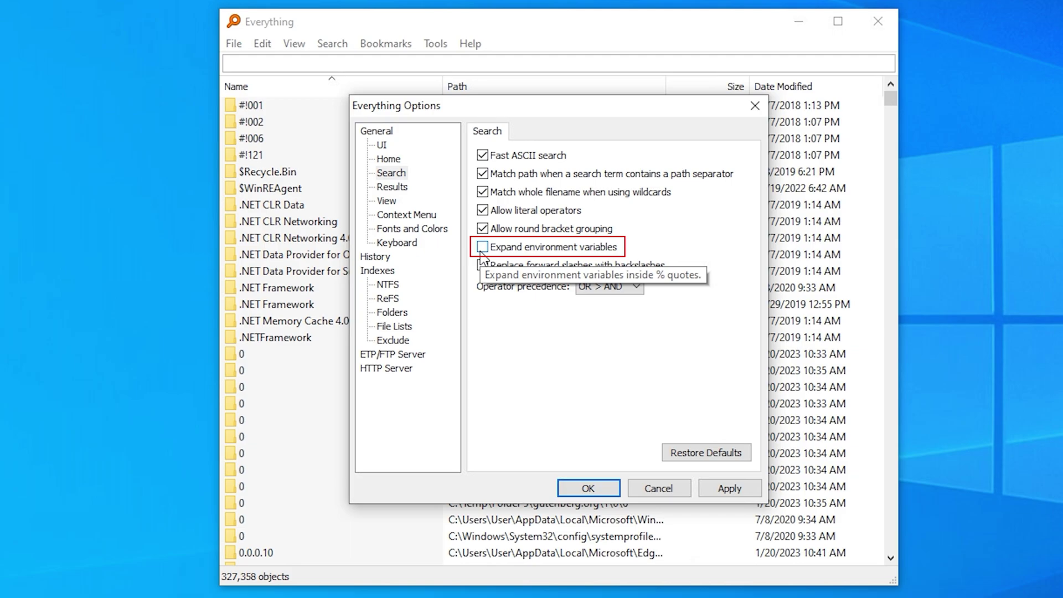
click(482, 249)
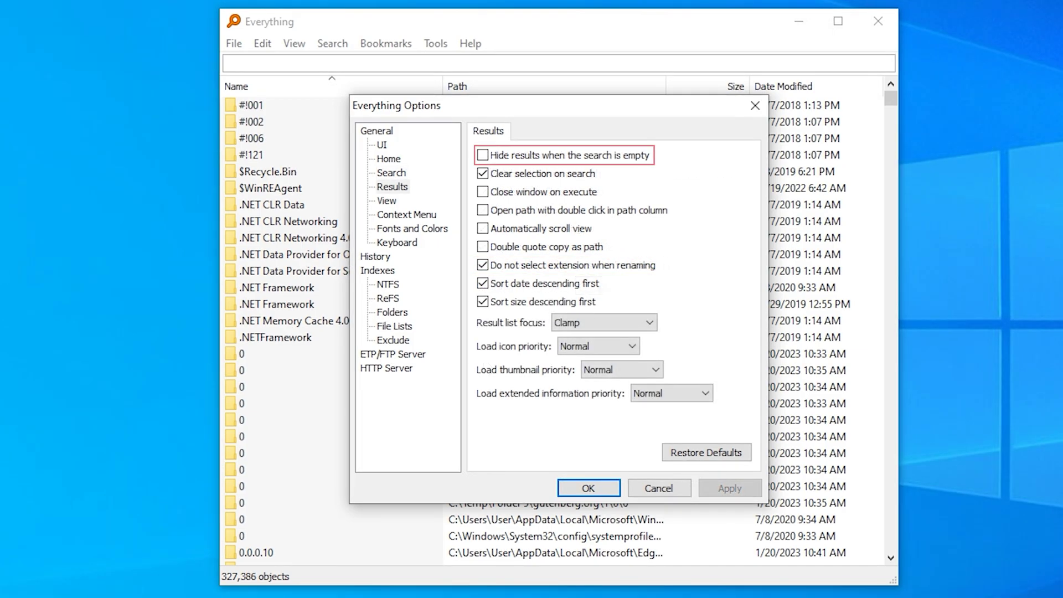
Enable "Hide results when the search is empty" in the Results settings and apply the change
click(484, 155)
click(732, 489)
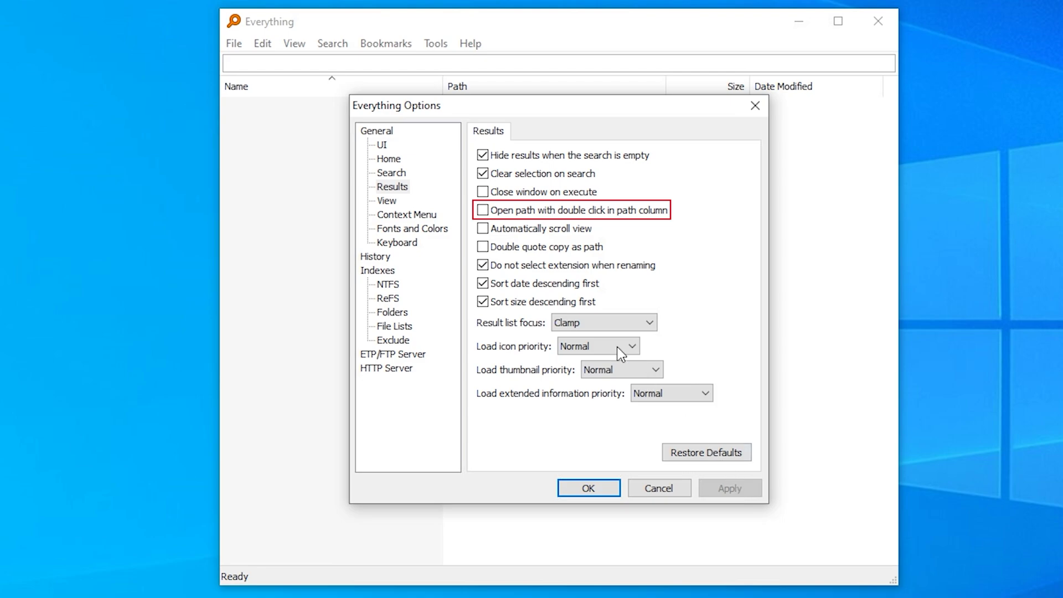
Enable "Open path with double click in path column" in the Results settings and apply the change
click(483, 210)
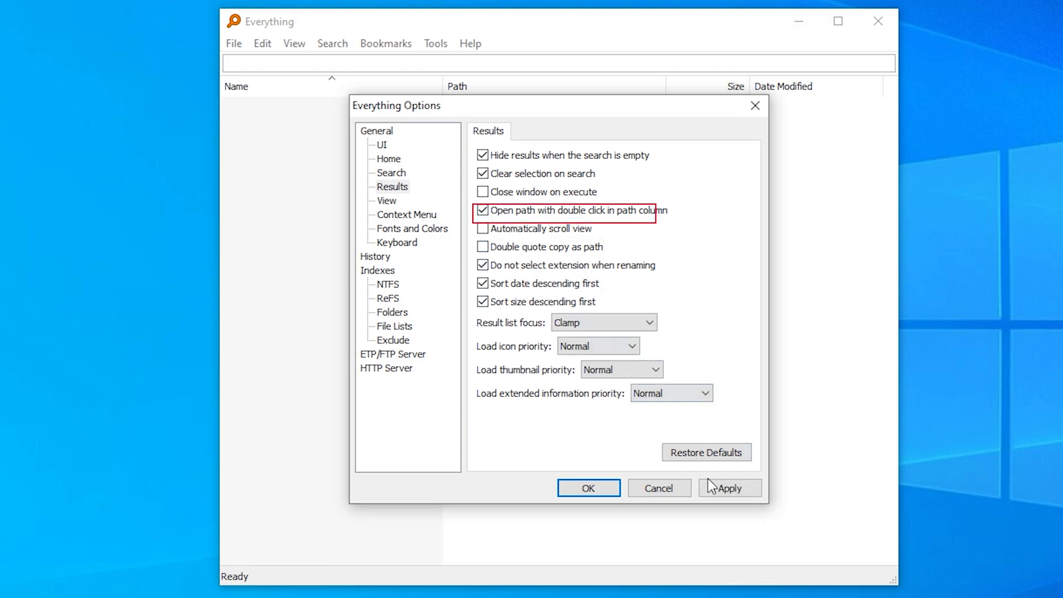
click(721, 488)
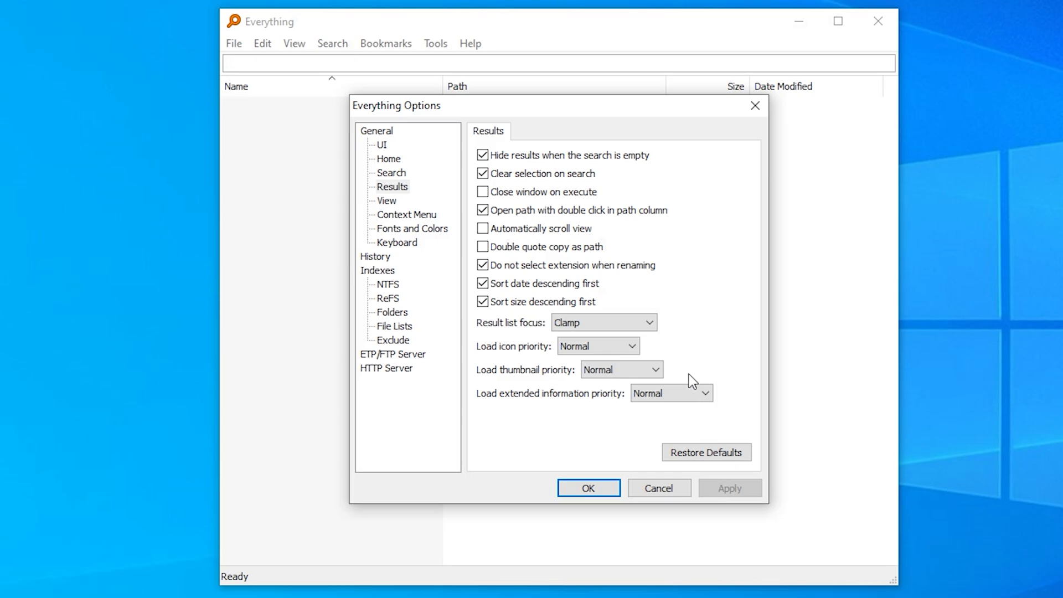
Examine the result list focus choices and try extending the selection from the fifth "Test" result up to the first
click(656, 323)
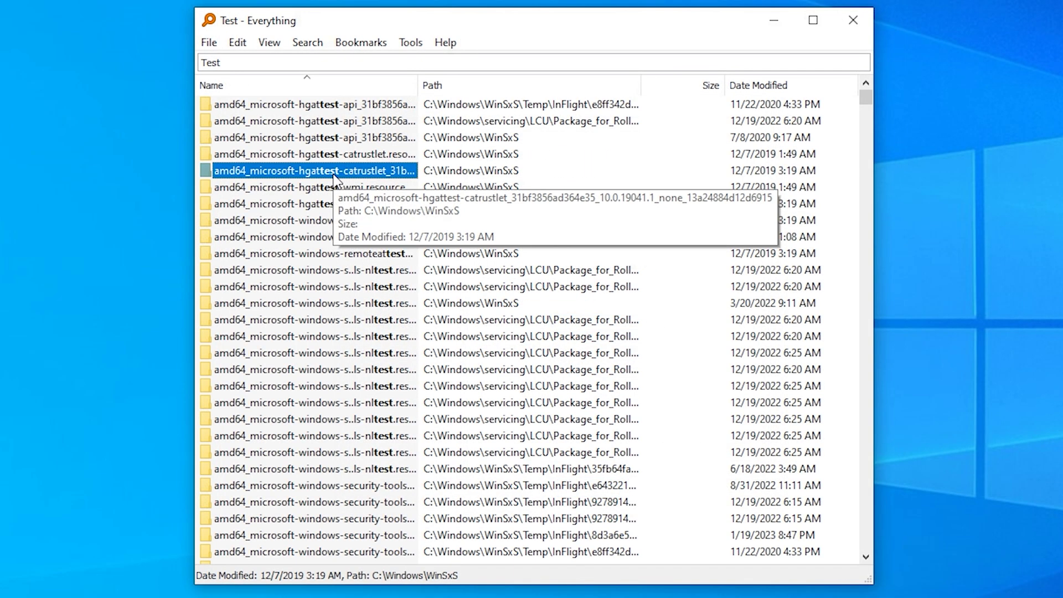
key(shift+Up)
key(shift+Up)
key(shift+Up)
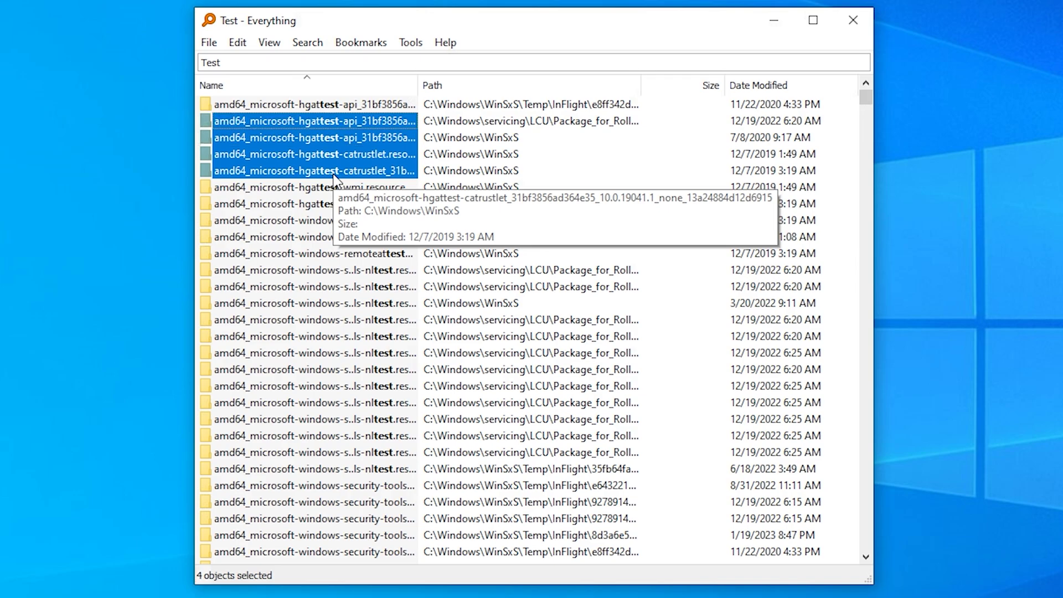
key(shift+Up)
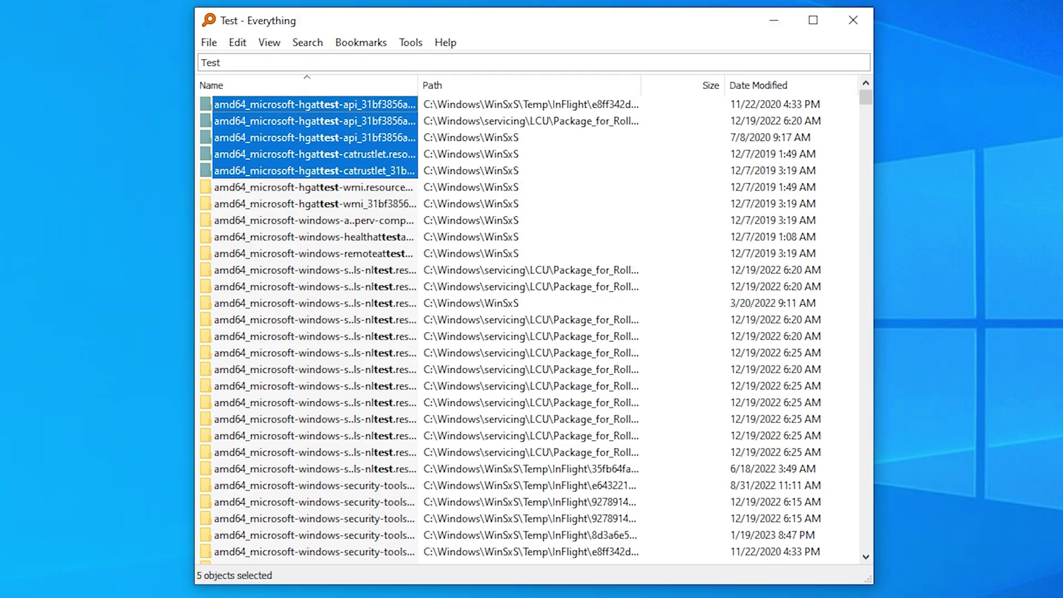
click(331, 173)
key(shift+Up)
key(shift+Up)
key(shift+Up)
key(shift+Up)
key(shift+End)
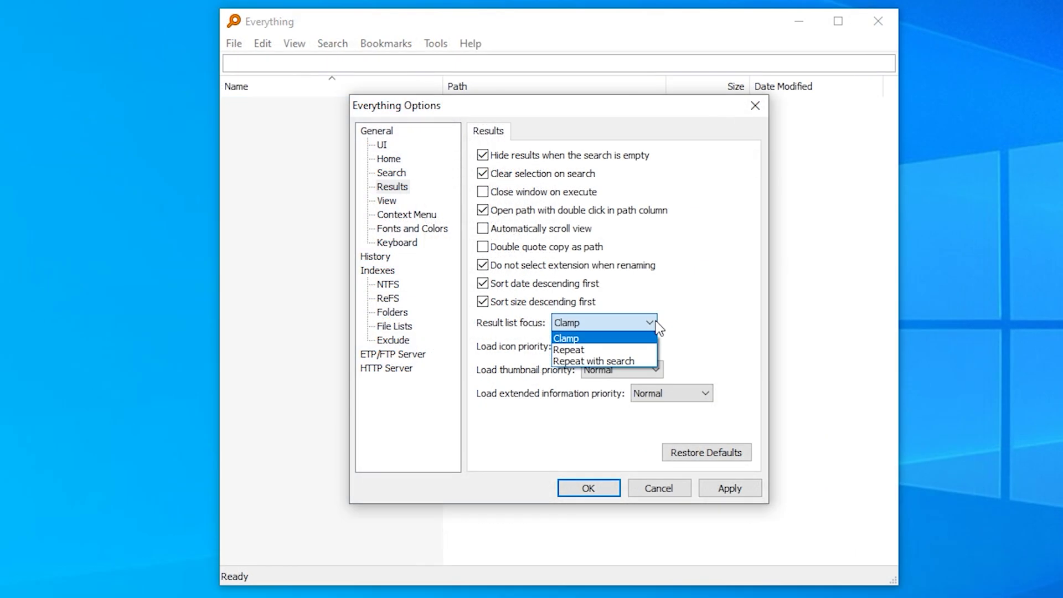
click(651, 322)
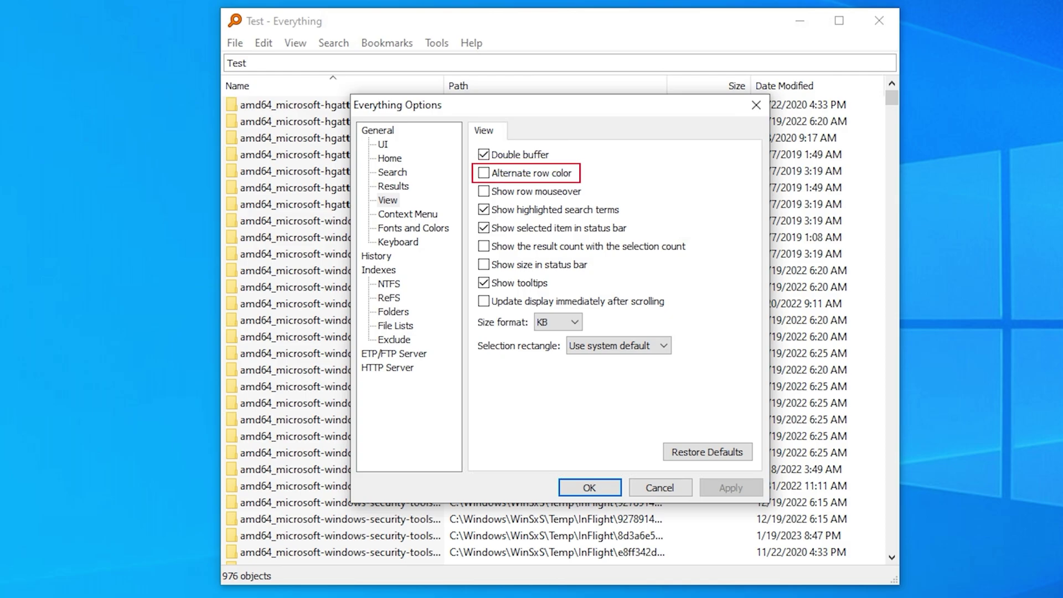
Enable "Alternate row color" and "Show size in status bar" in the View settings and apply the changes
click(484, 173)
click(722, 488)
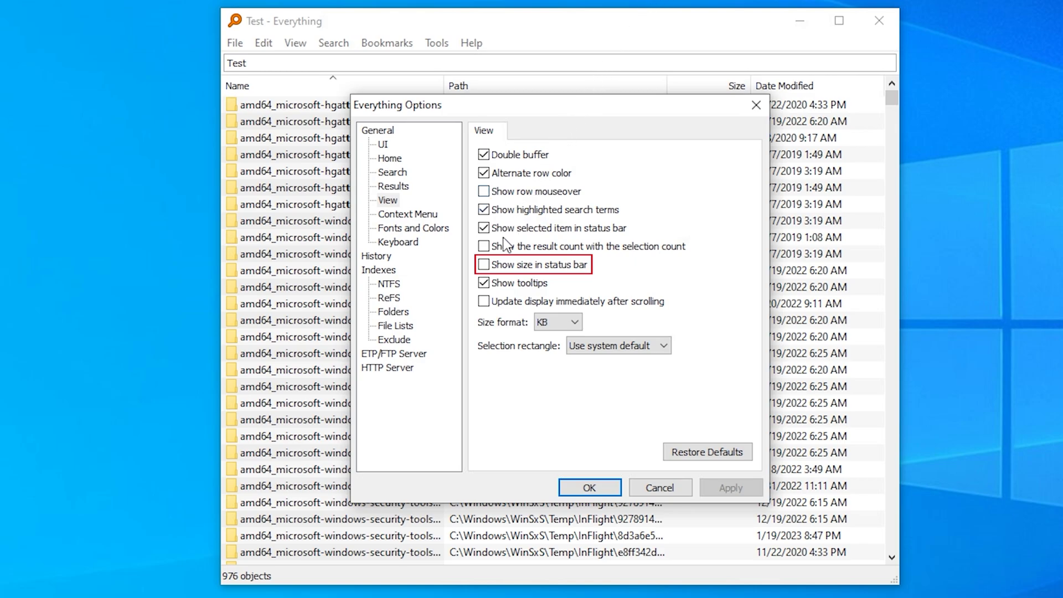
click(486, 266)
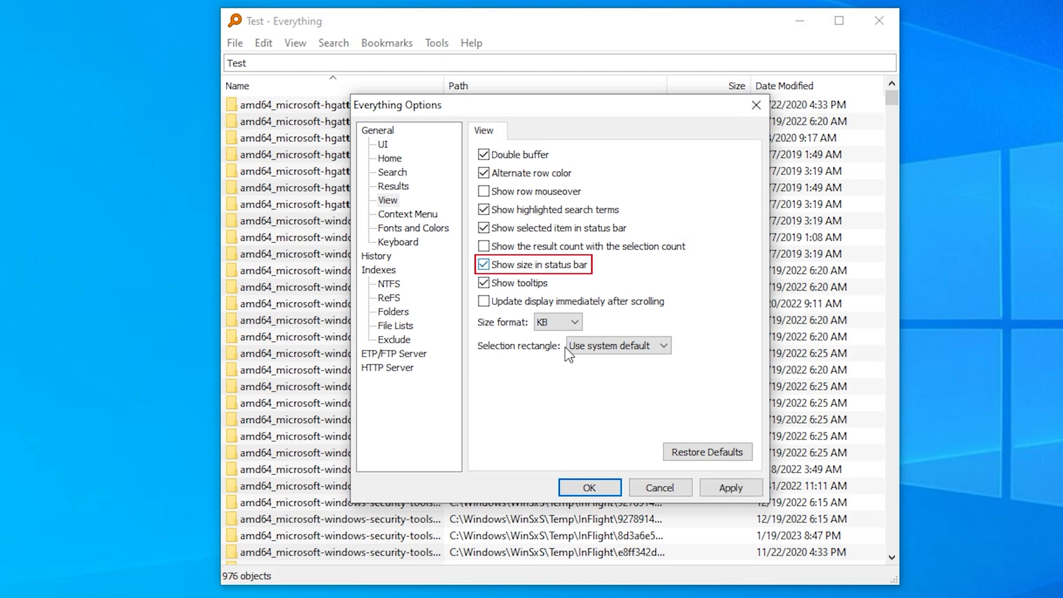
click(724, 484)
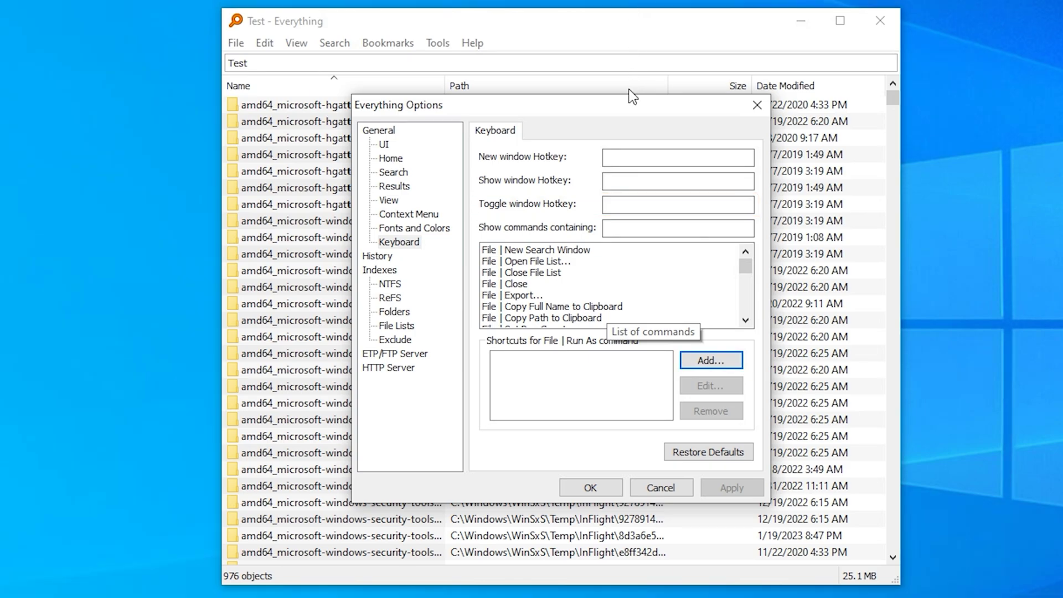
Set the toggle window hotkey to ALT+F
click(610, 206)
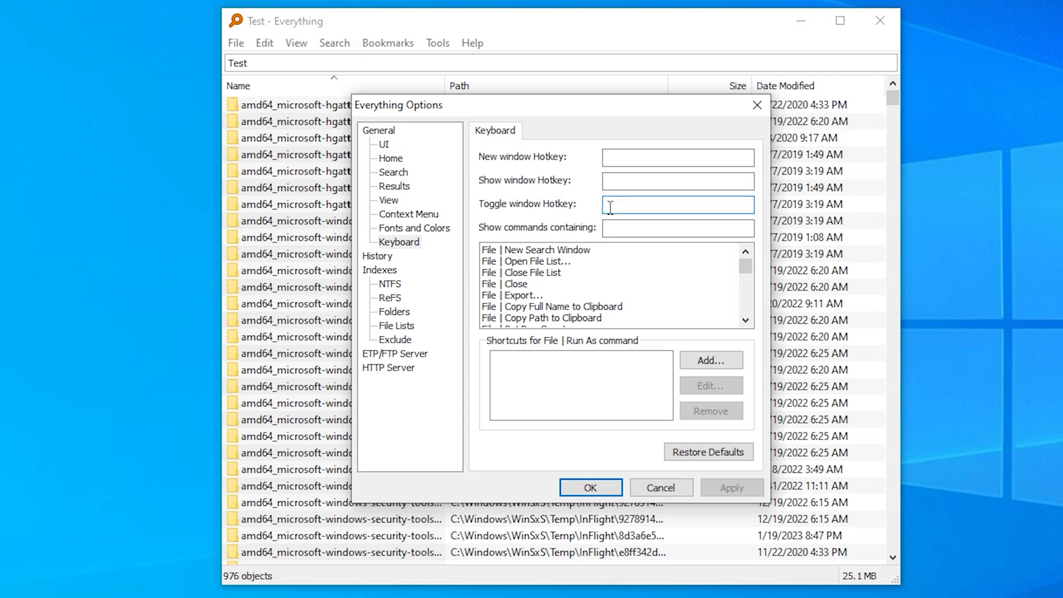
key(alt+f)
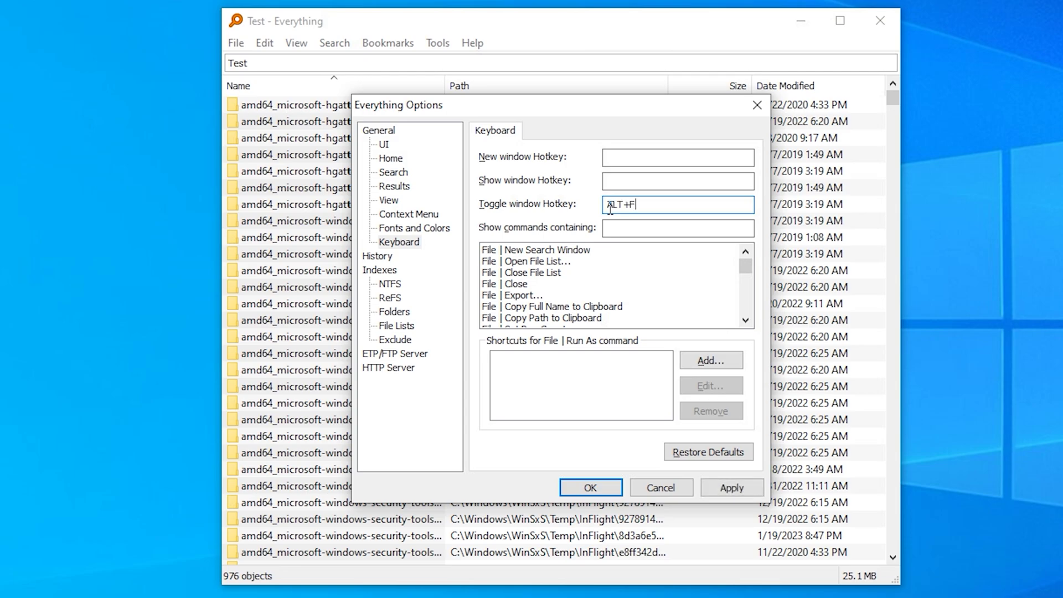
click(637, 259)
scroll(637, 263, down, 8)
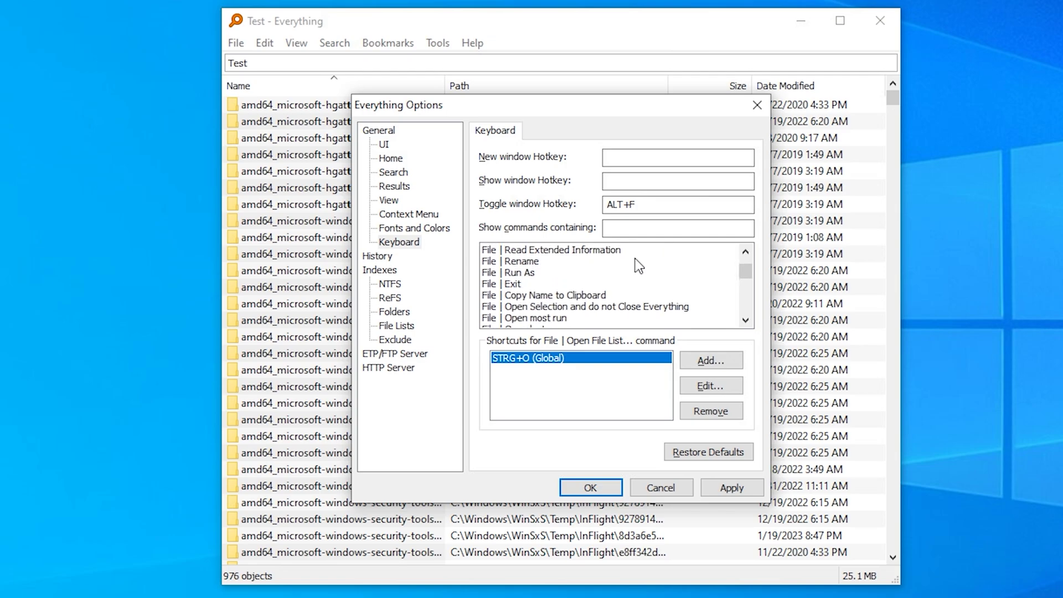
click(514, 262)
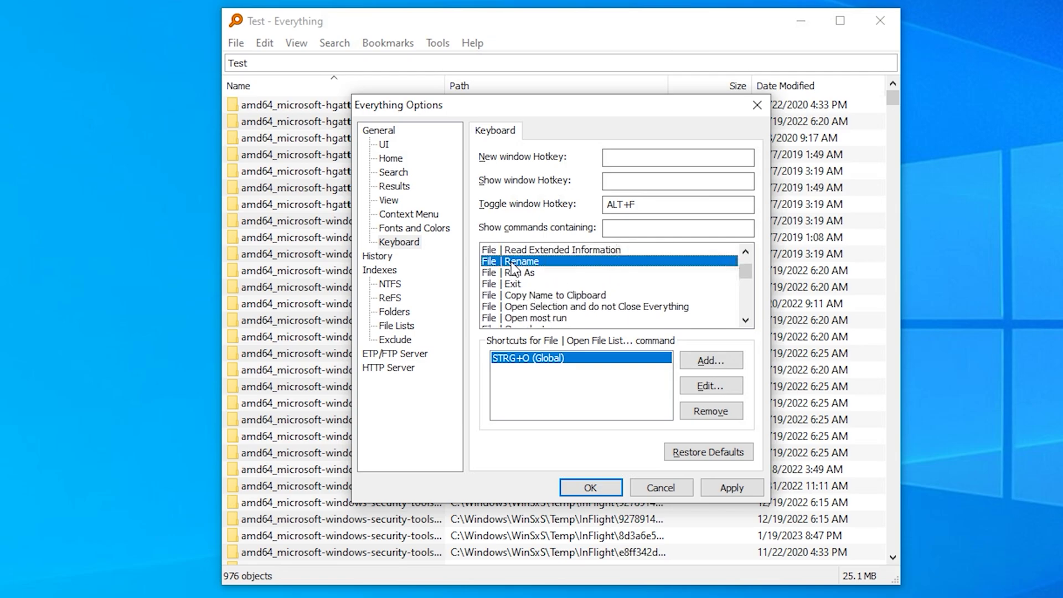
click(702, 362)
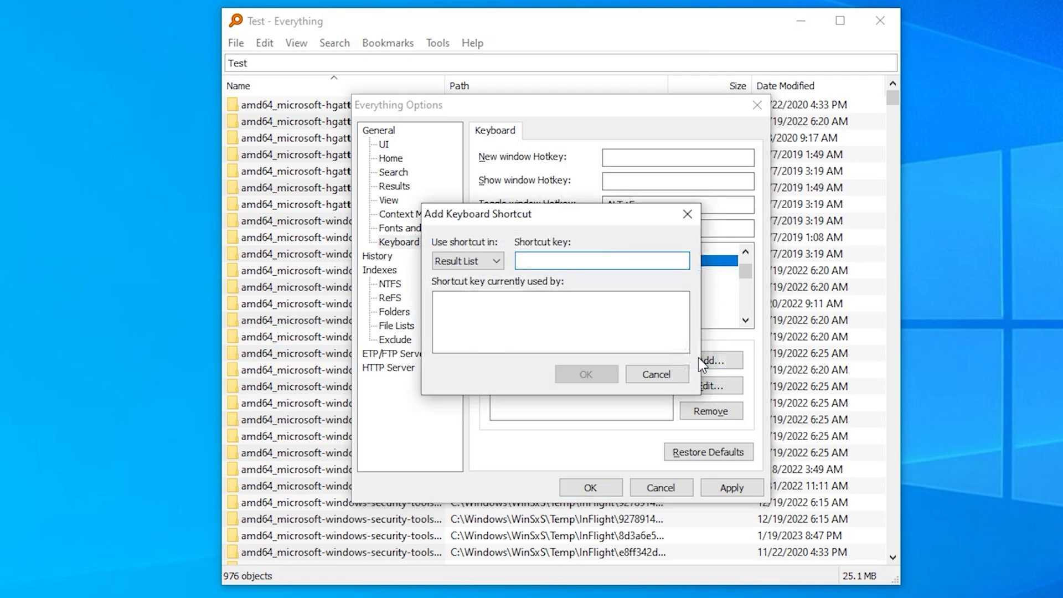
click(664, 376)
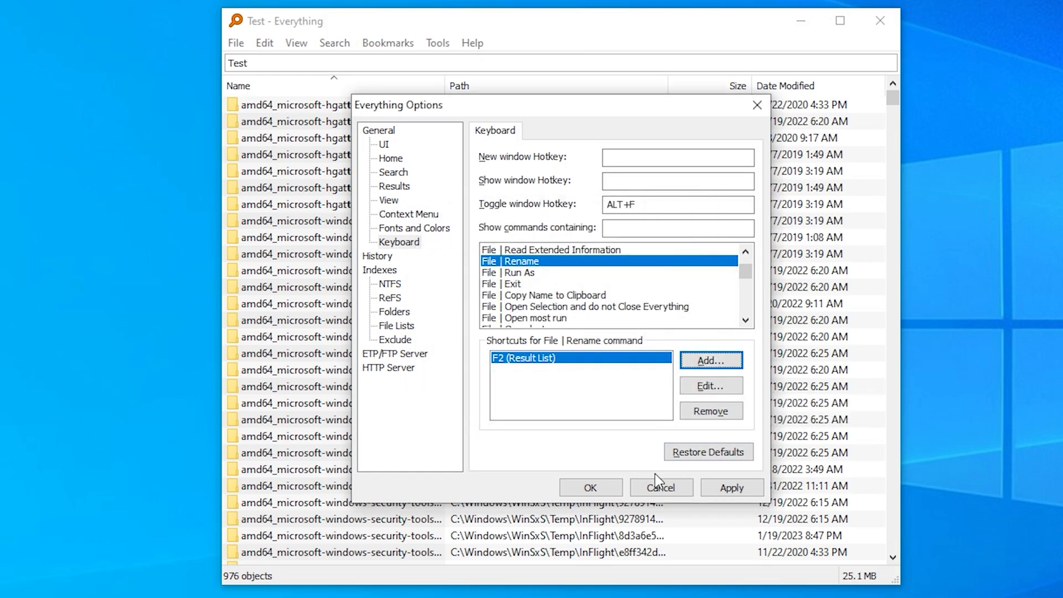
Apply the keyboard settings and open the History settings
click(733, 488)
click(377, 256)
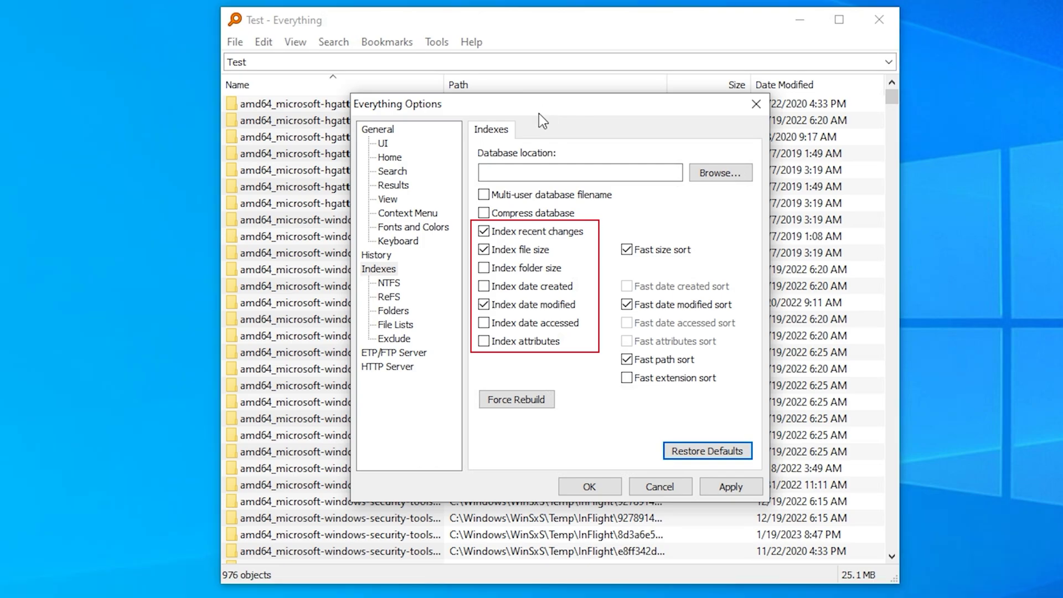
Enable indexing of folder size, date created, date accessed and attributes
click(484, 268)
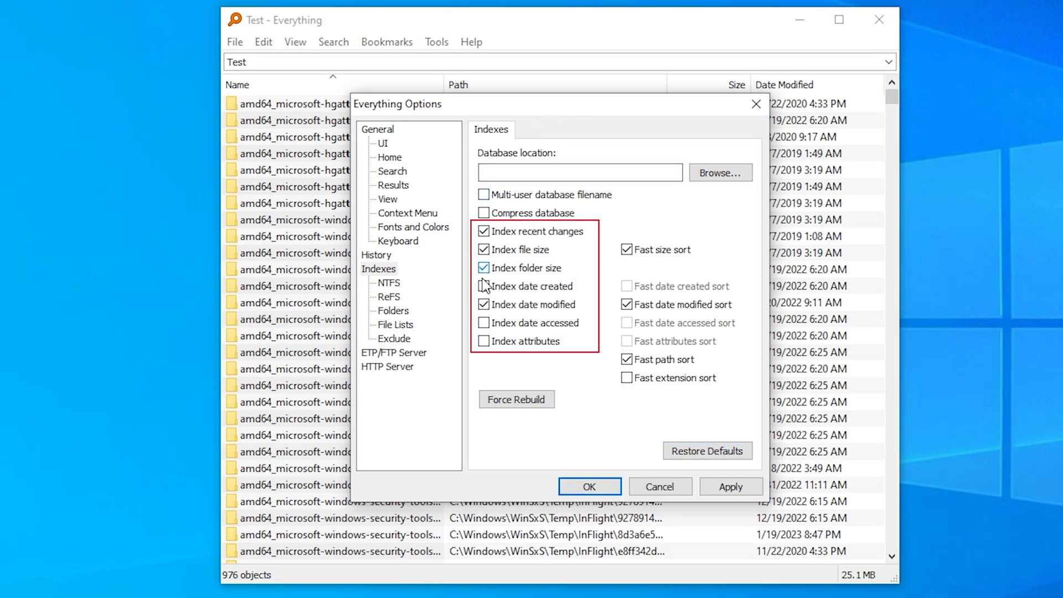
click(484, 287)
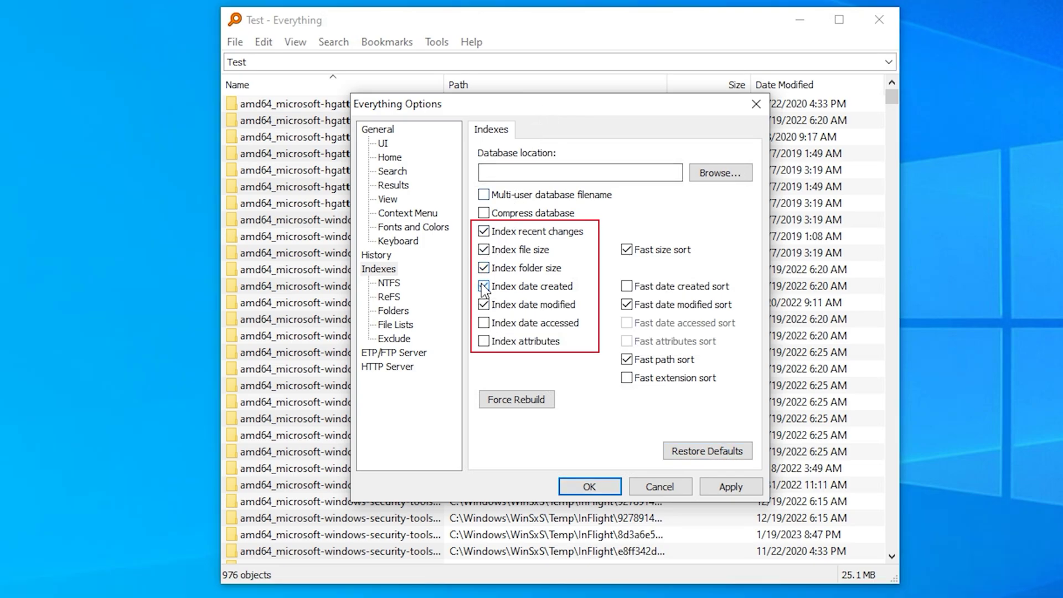
click(484, 323)
click(484, 342)
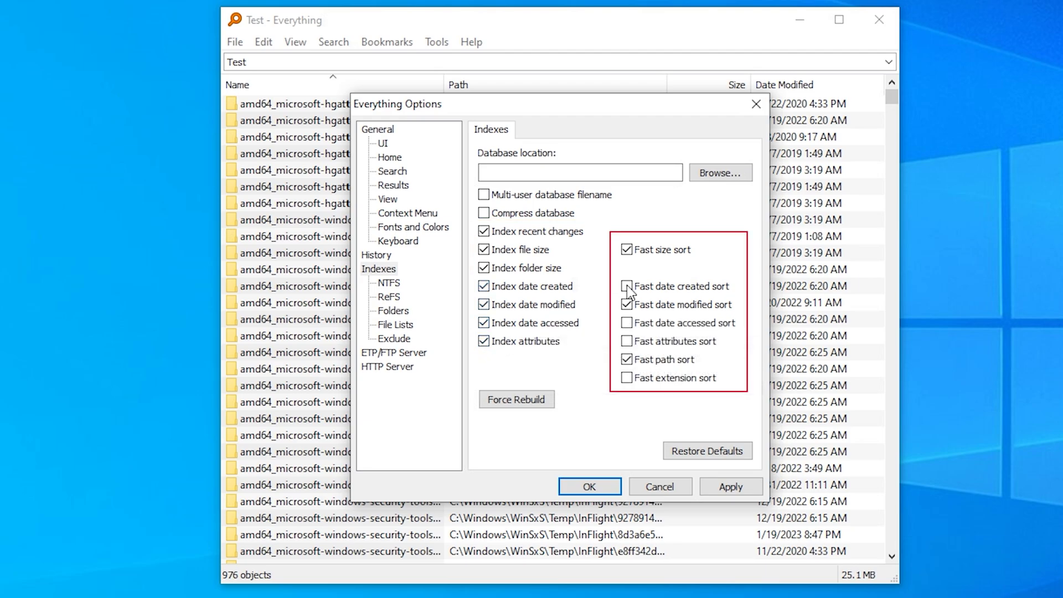
Enable the remaining fast sort options, including date accessed, attributes and extension, and apply the index settings
click(625, 323)
click(626, 341)
click(627, 359)
click(626, 378)
click(730, 488)
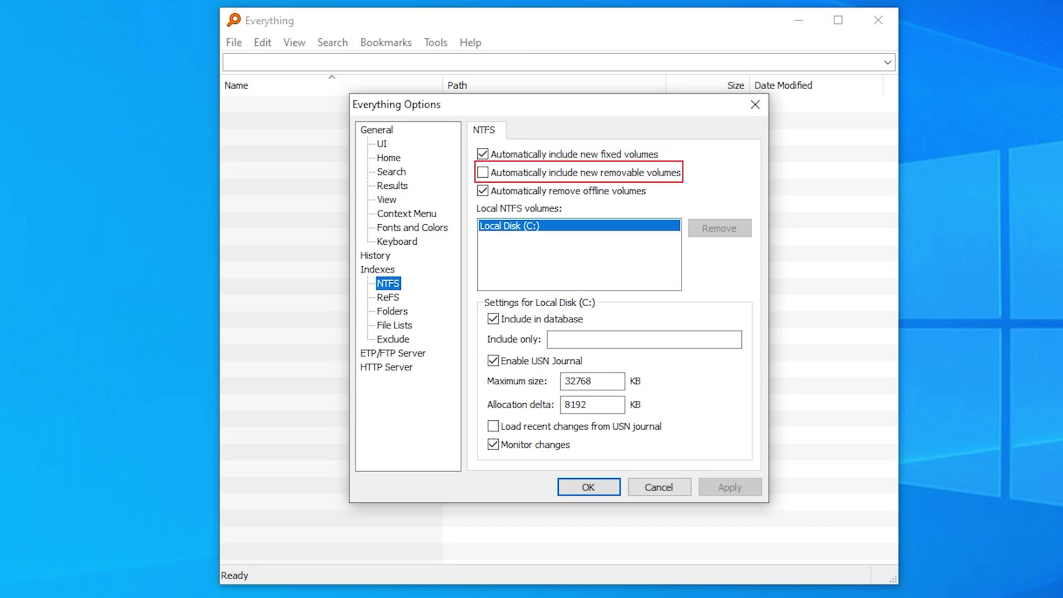
Enable automatic inclusion of new removable NTFS volumes and loading of recent changes from the USN journal for Local Disk (C:), and apply
click(484, 173)
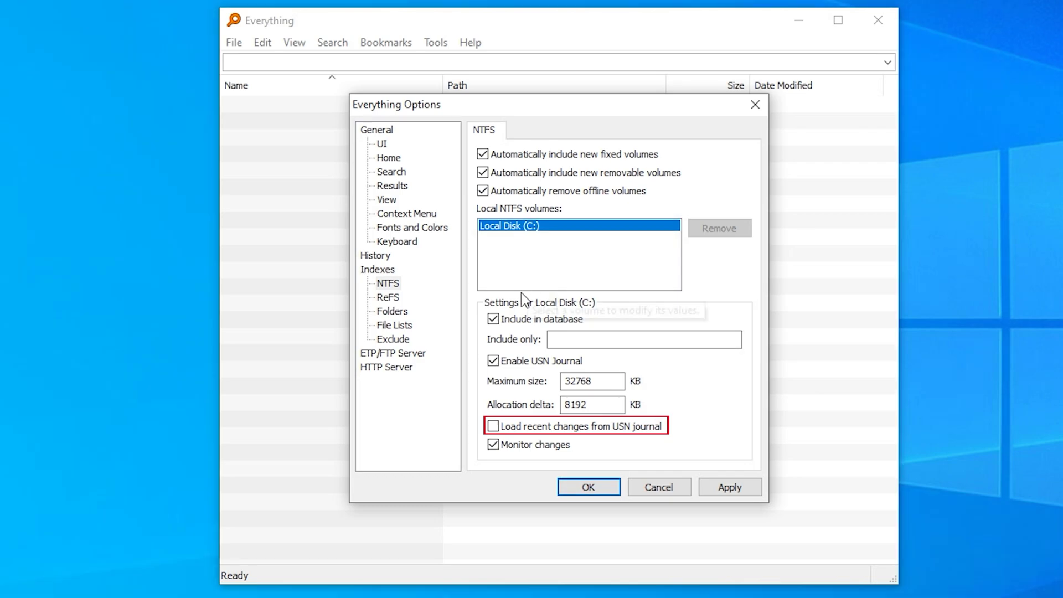
click(493, 428)
click(729, 487)
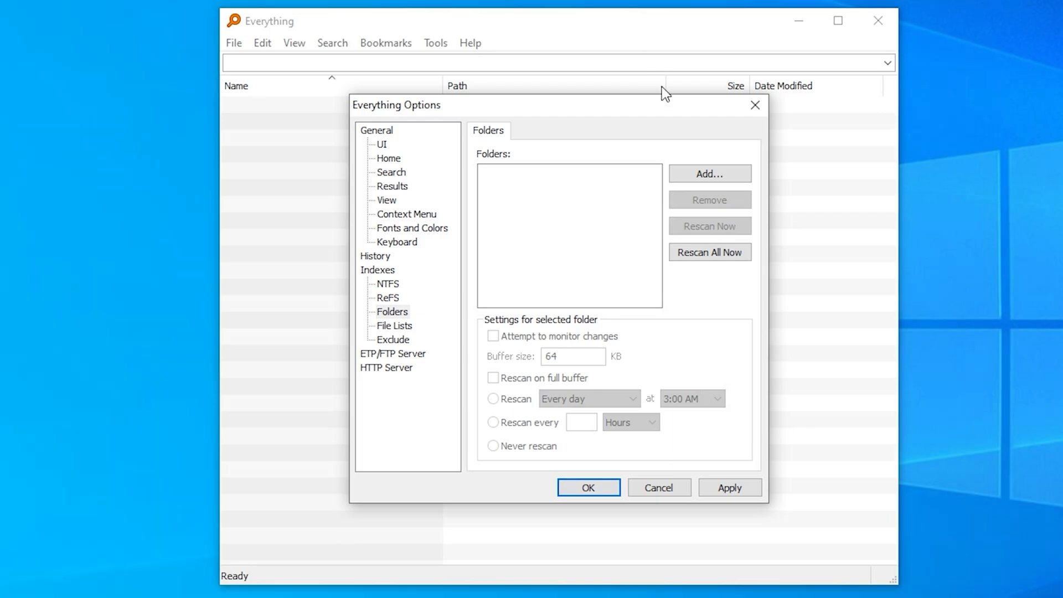
Add the media (M:) network drive to the indexed folders, enable "Rescan on full buffer" for it, and apply
click(705, 173)
click(546, 330)
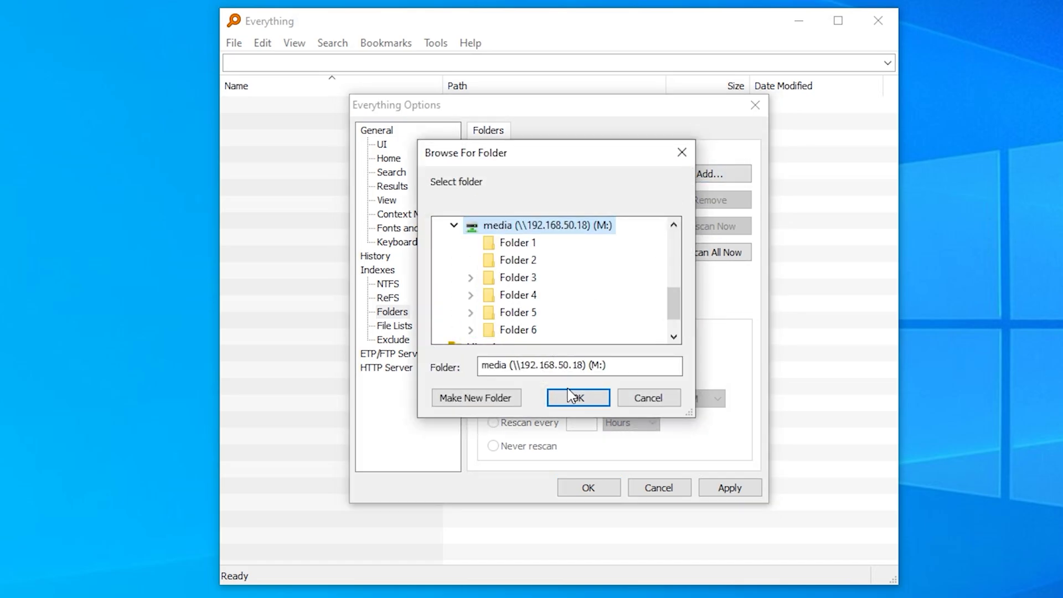
click(565, 403)
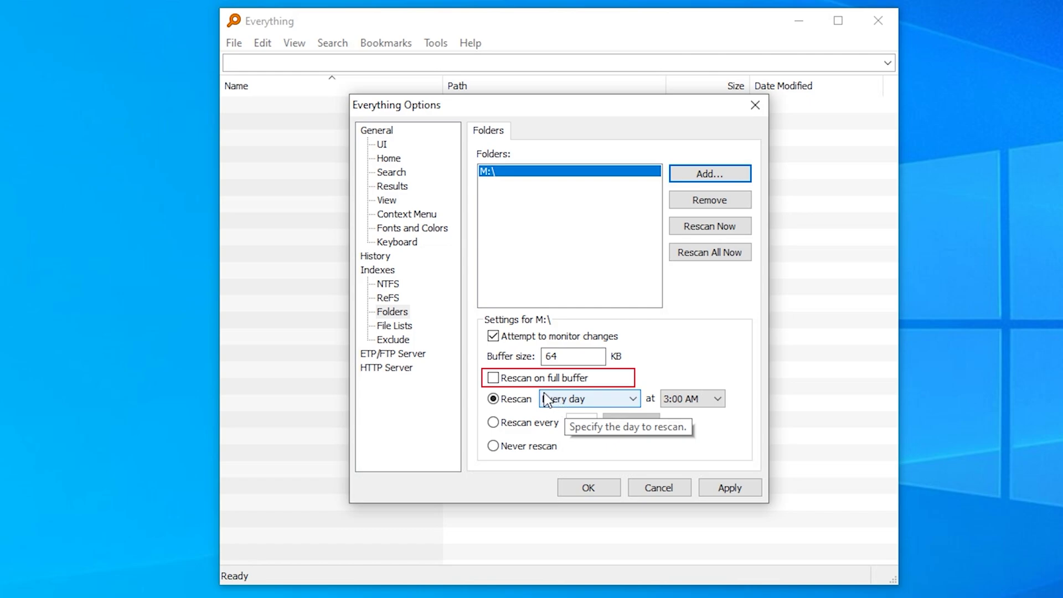
click(504, 381)
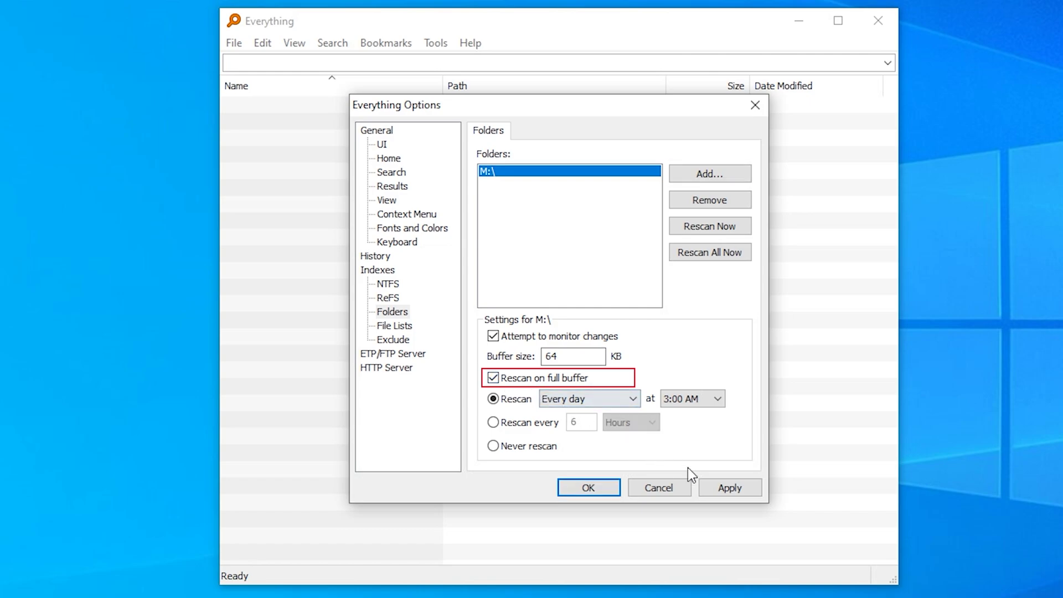
click(733, 490)
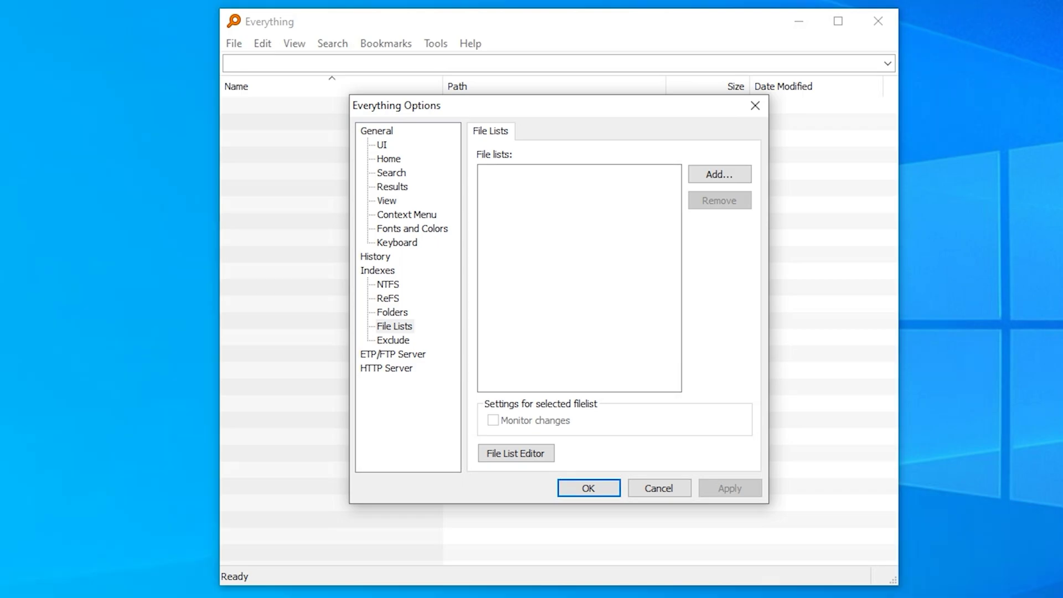
Close the options and search the index for "M:\"
click(755, 106)
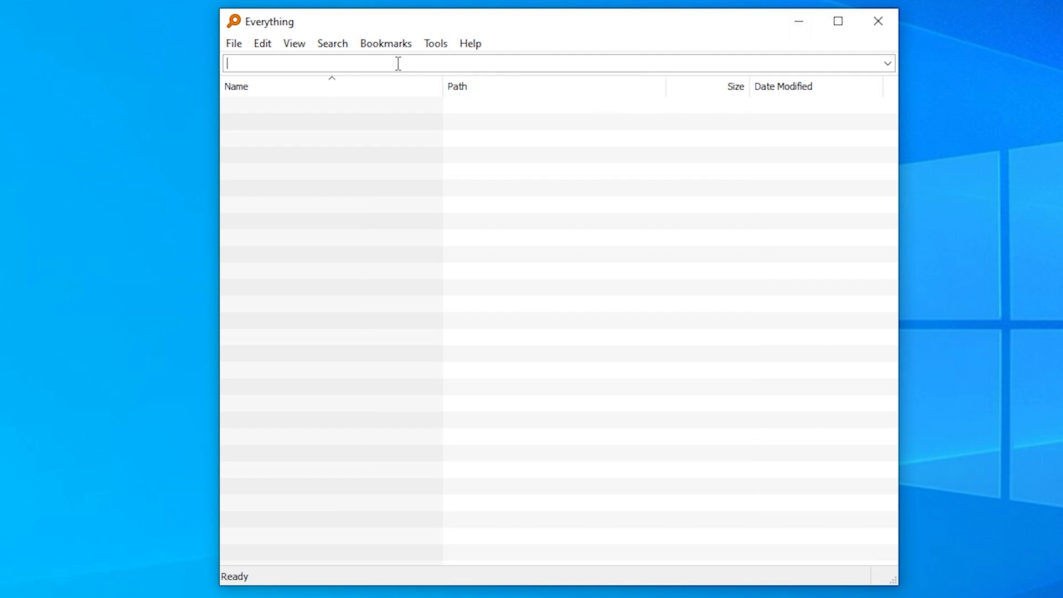
text(M:\)
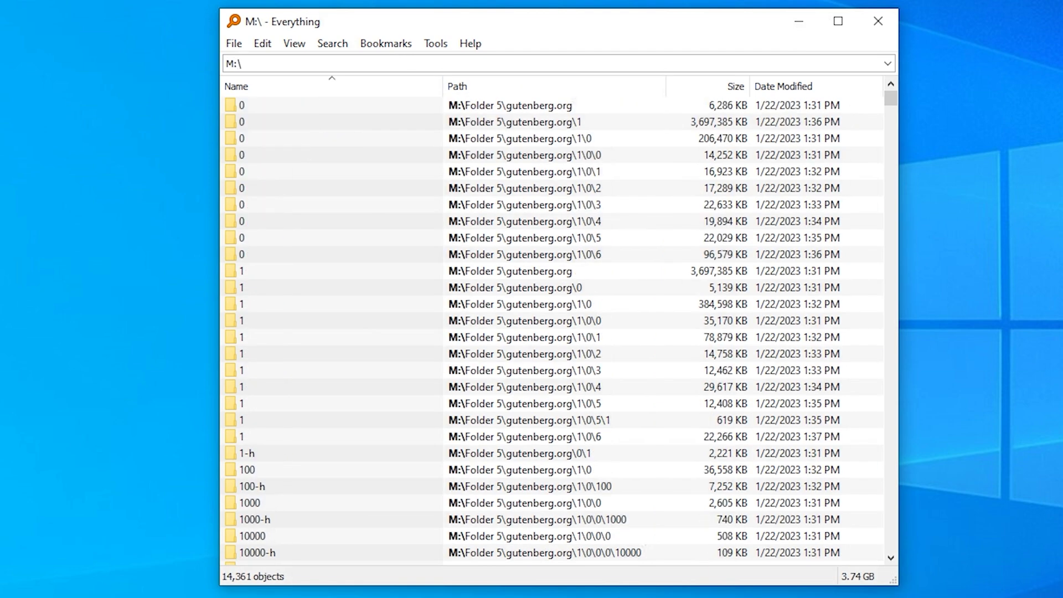
Export the M: drive results to Downloads as an EFU Everything File List named "TemporaryDriveM"
click(232, 44)
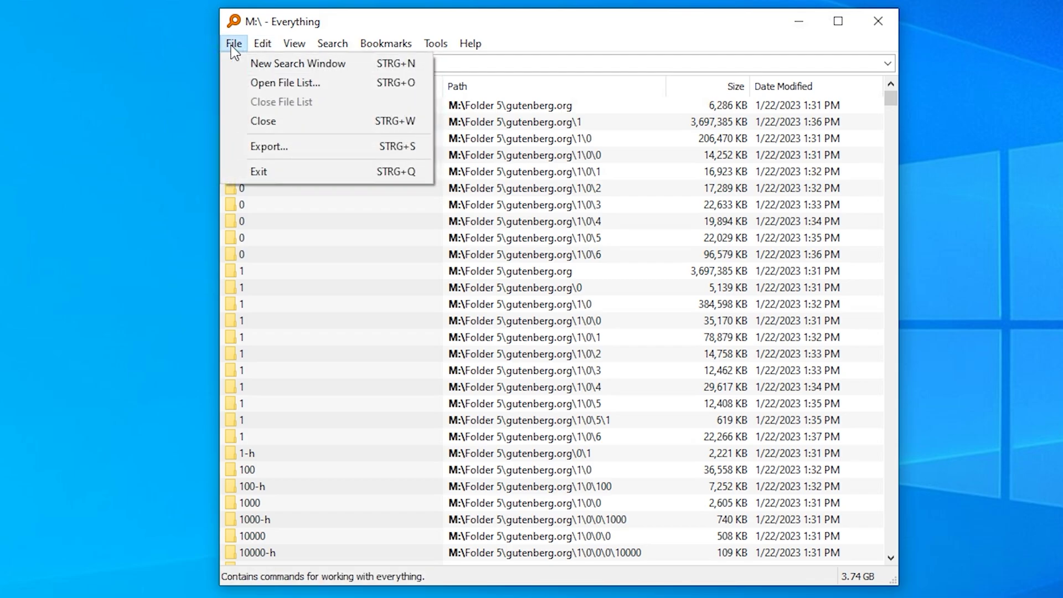
click(252, 146)
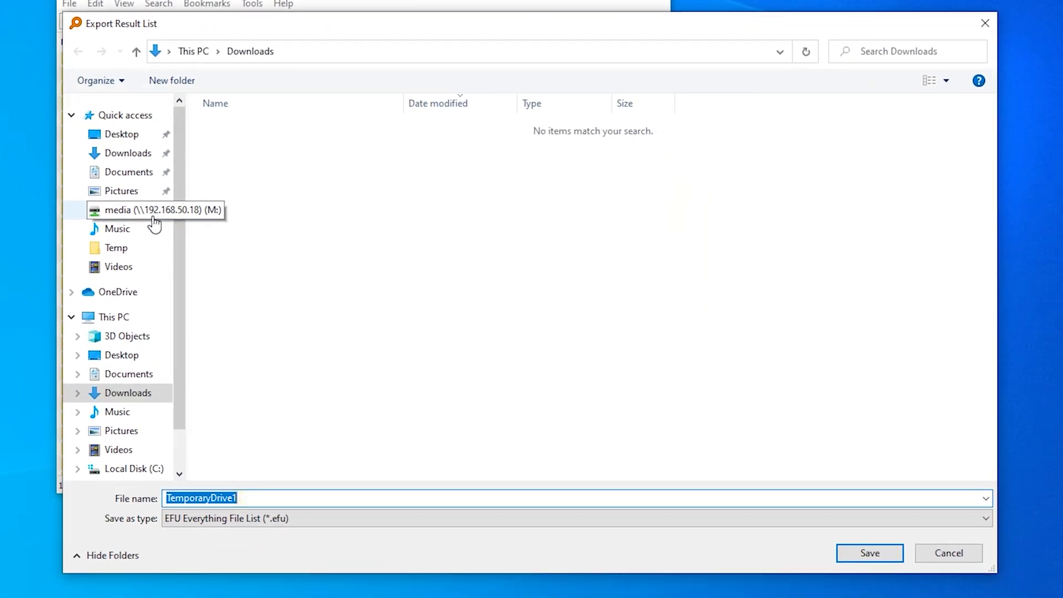
text(TemporaryDrive)
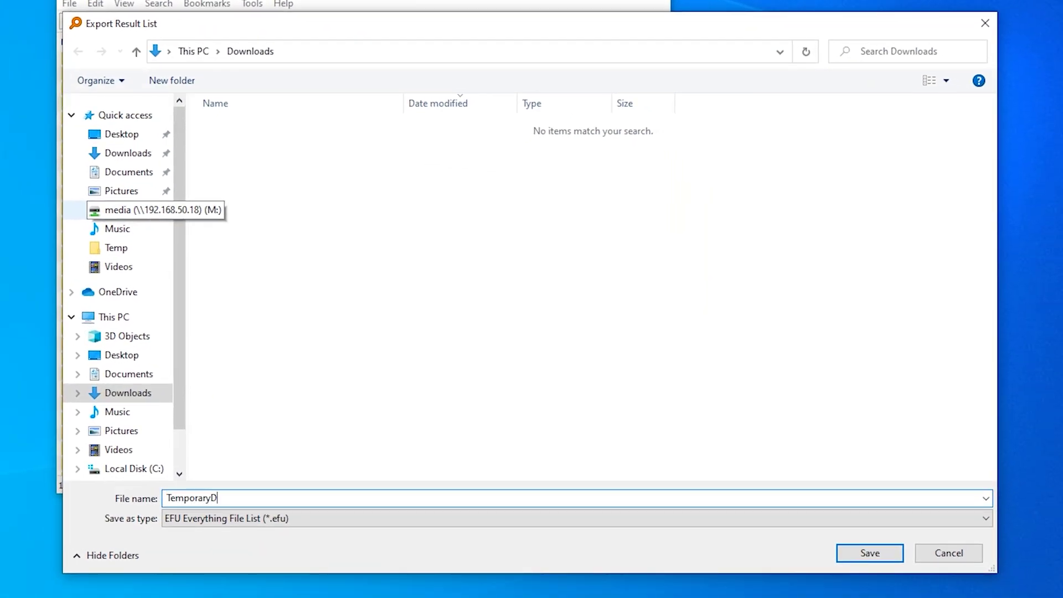
text(M)
key(Return)
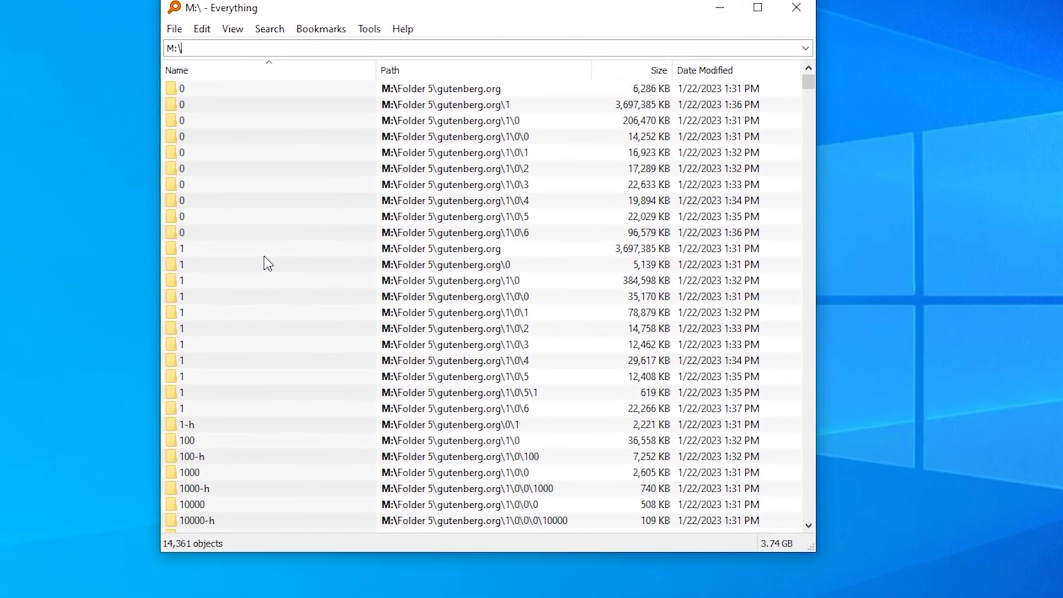
Disconnect the media (M:) network drive in File Explorer and minimize the Explorer window
key(super+e)
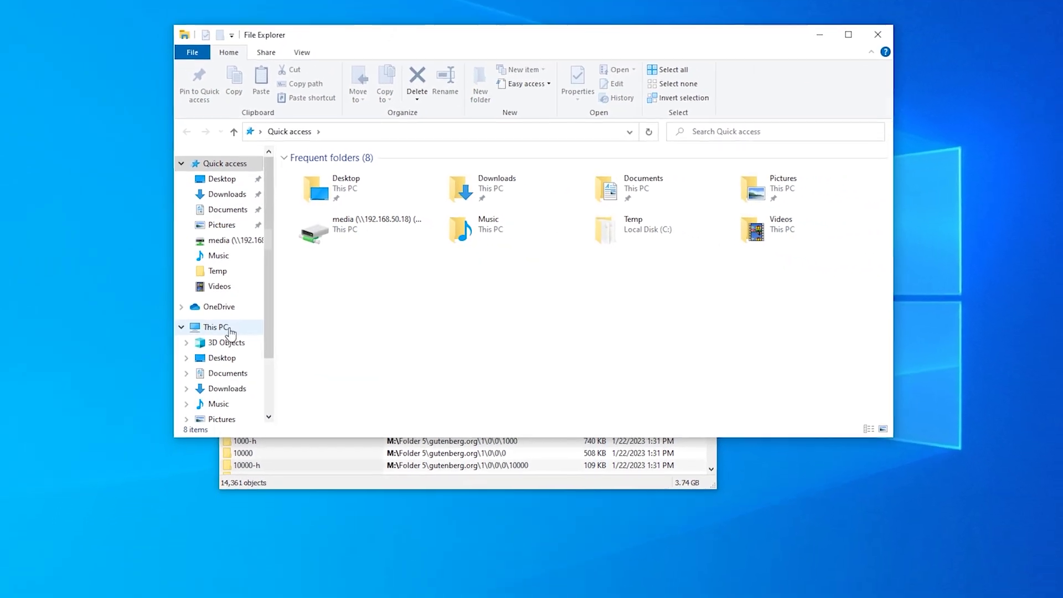
click(216, 354)
right_click(381, 403)
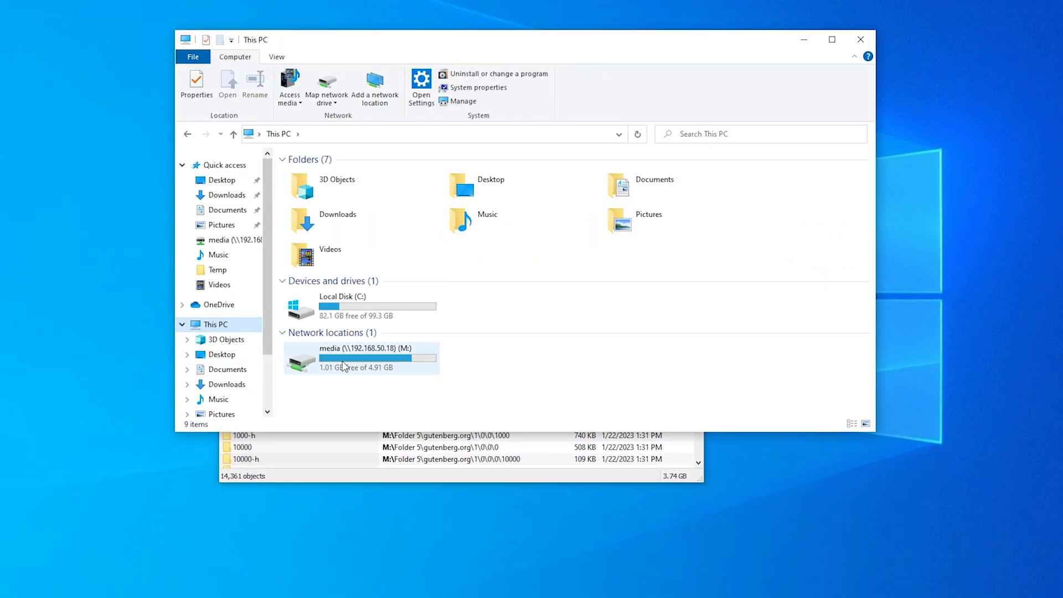
click(389, 490)
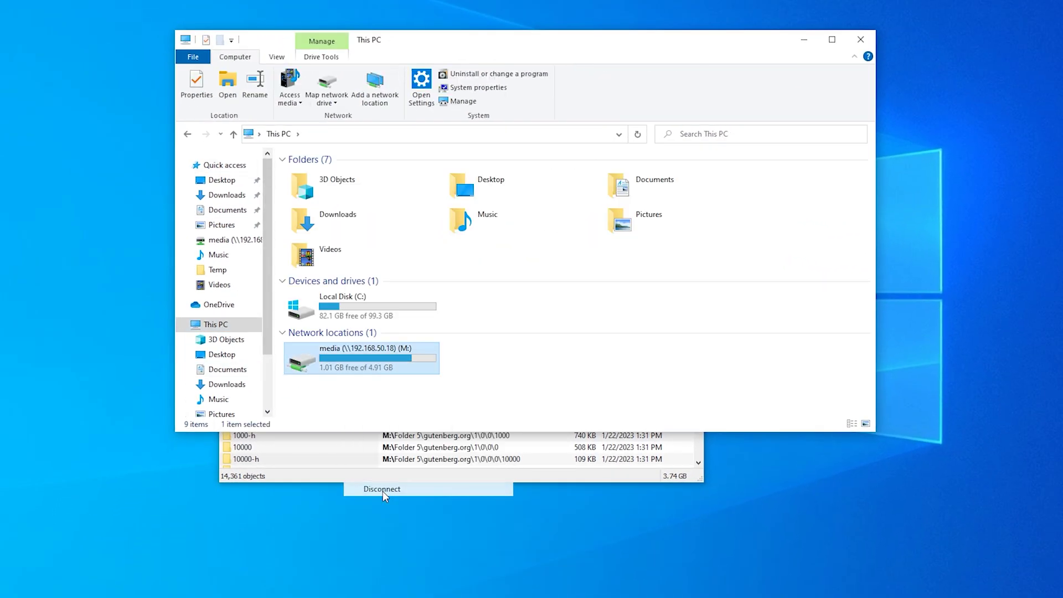
click(498, 324)
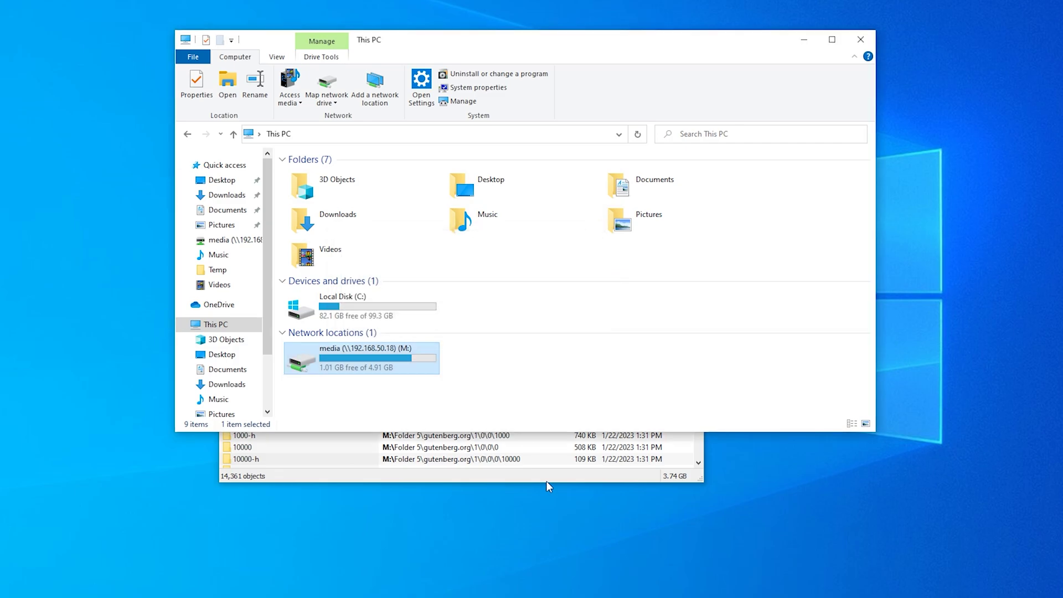
click(804, 39)
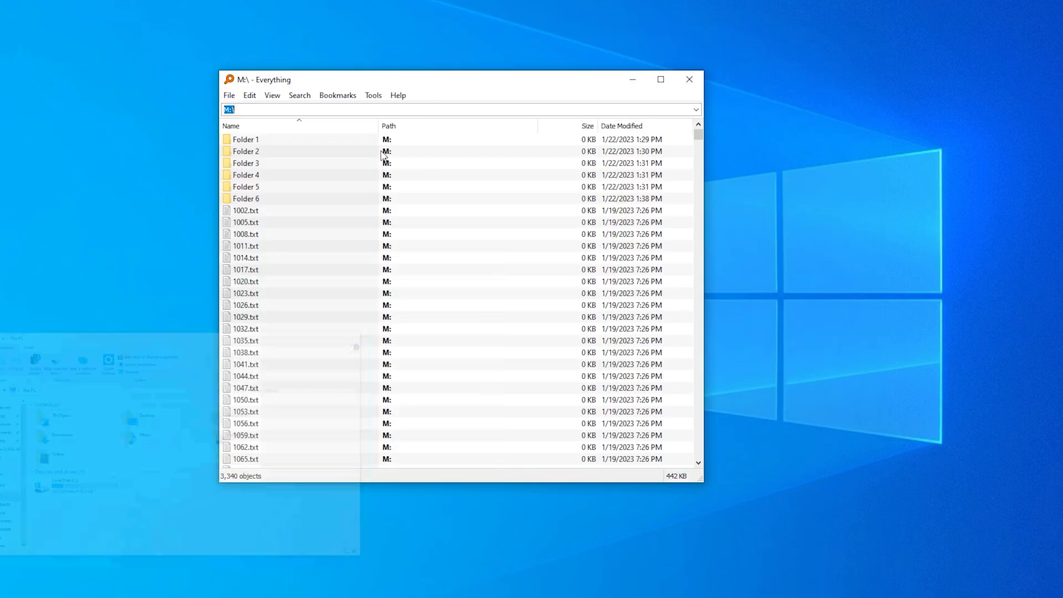
Search the index for "test" and for "1042", and look through the results for files from the M: drive
text(test)
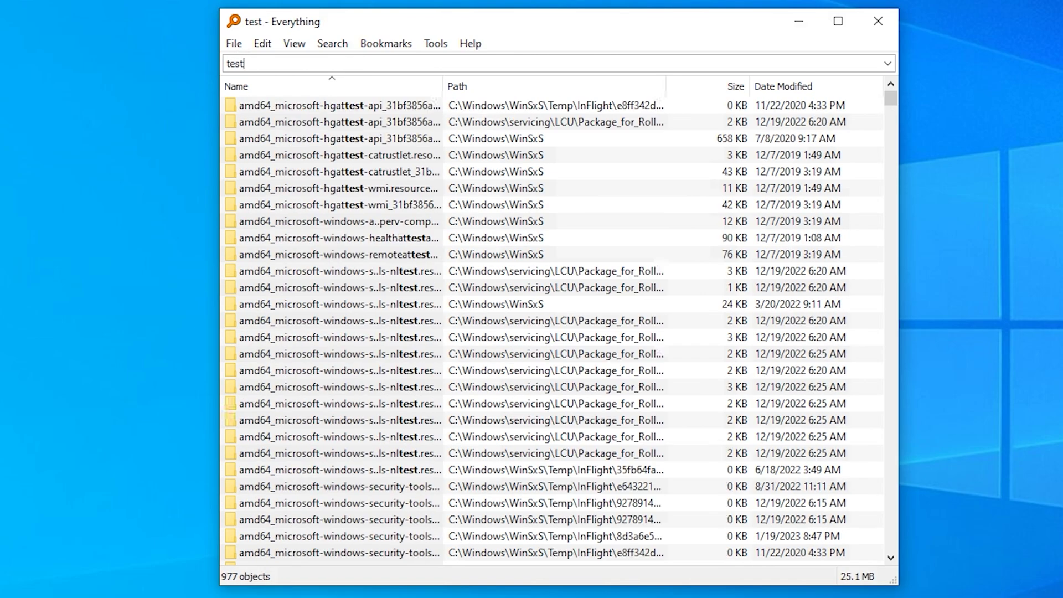
key(ctrl+a)
key(BackSpace)
text(1042)
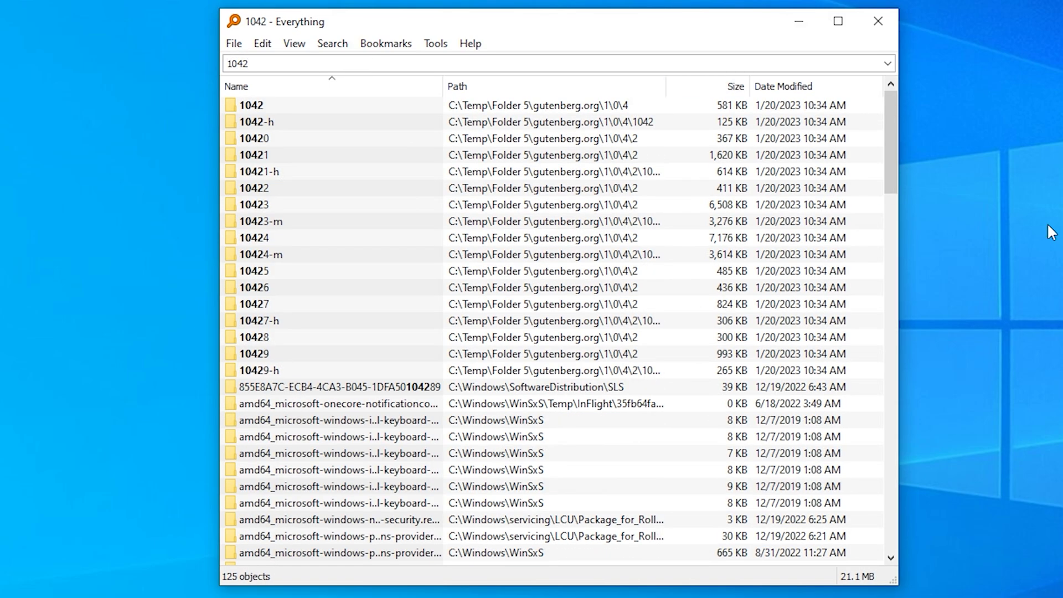
scroll(745, 268, down, 16)
scroll(749, 279, up, 10)
scroll(749, 280, up, 6)
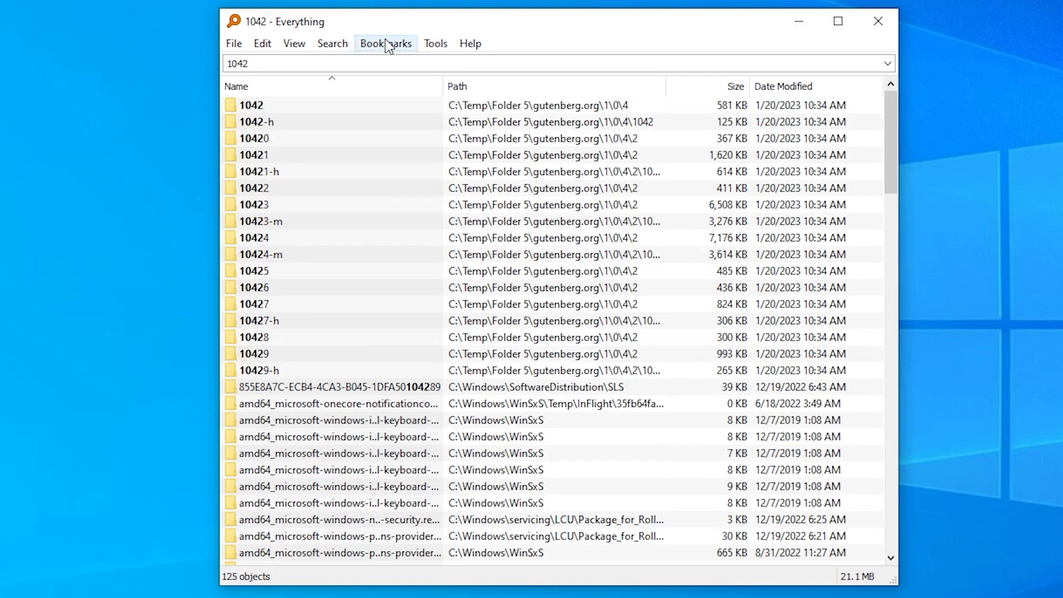
Add TemporaryDriveM from Downloads to the indexed file lists, apply the change and close the options
click(436, 43)
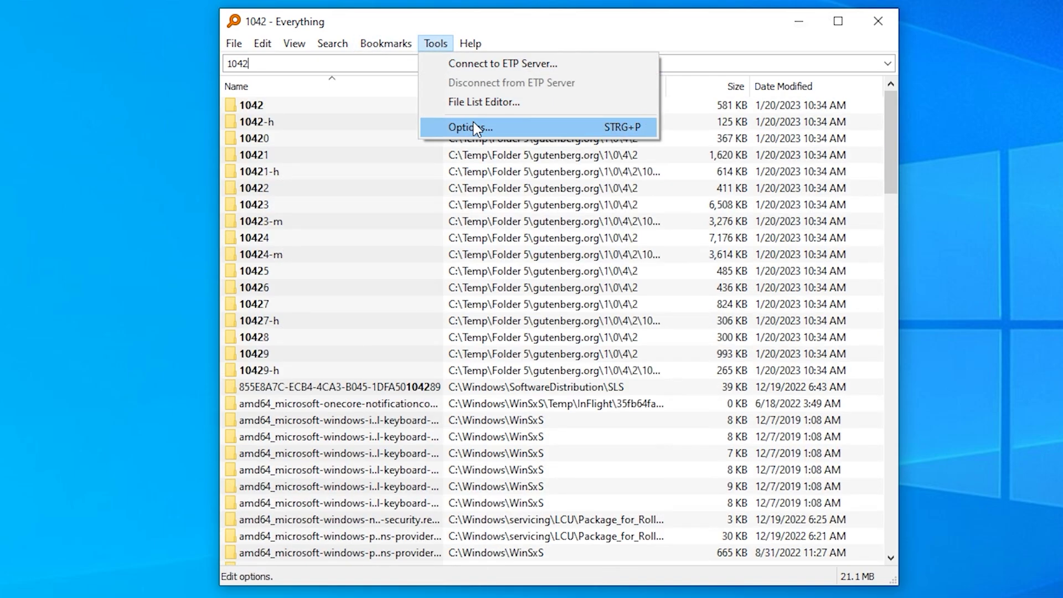
click(468, 126)
click(715, 176)
click(570, 269)
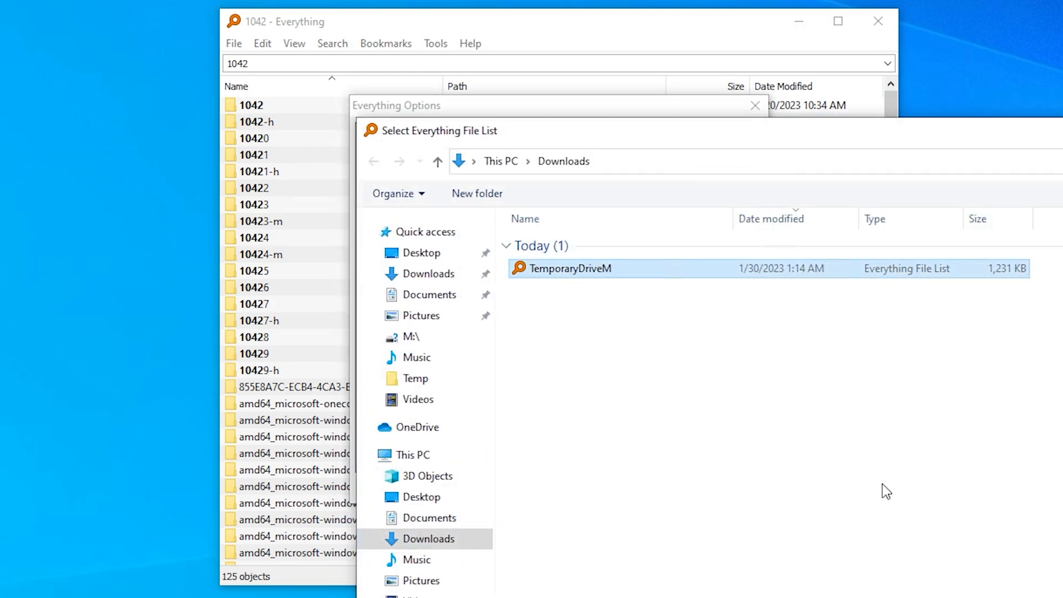
click(883, 487)
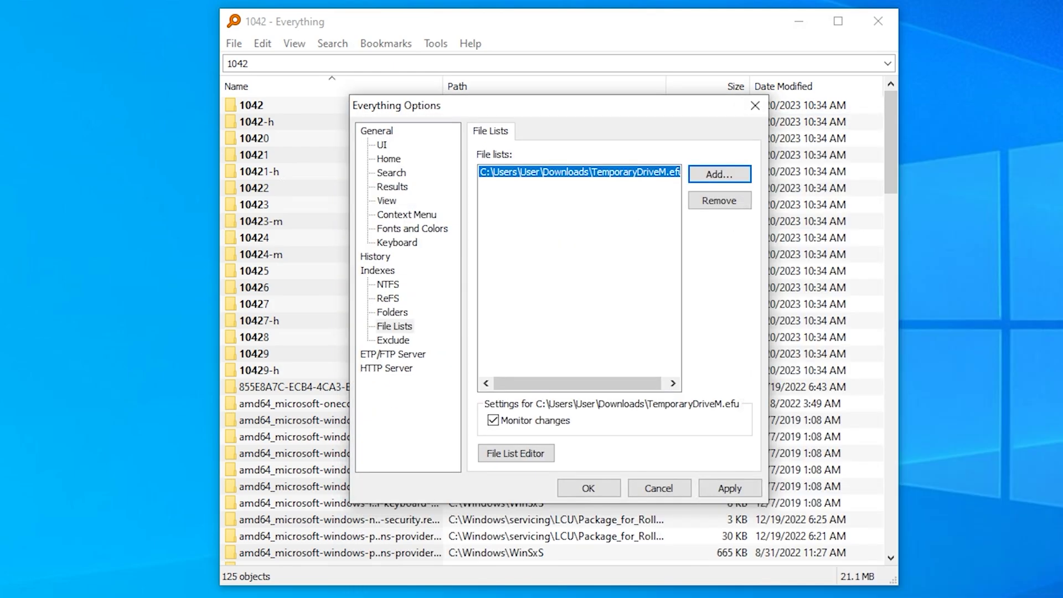
click(727, 490)
click(603, 491)
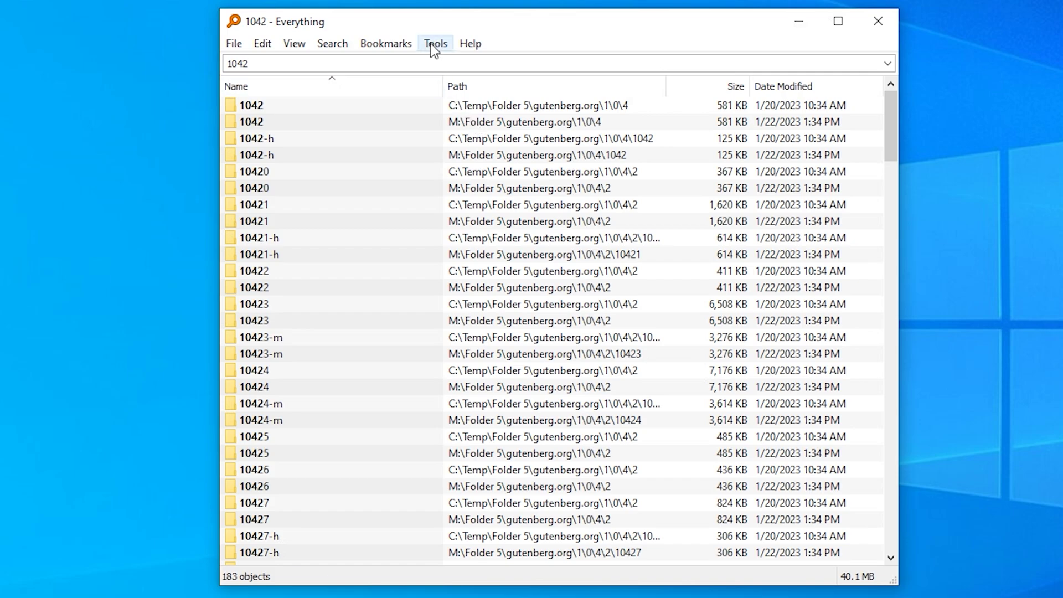
Reopen the options at the indexed file list settings
click(436, 43)
click(460, 128)
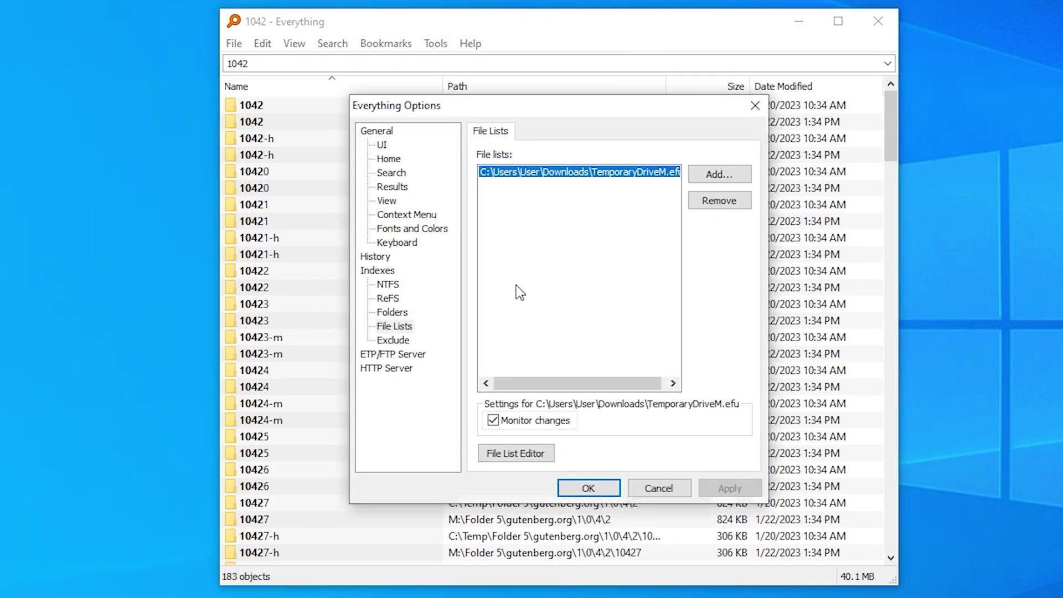